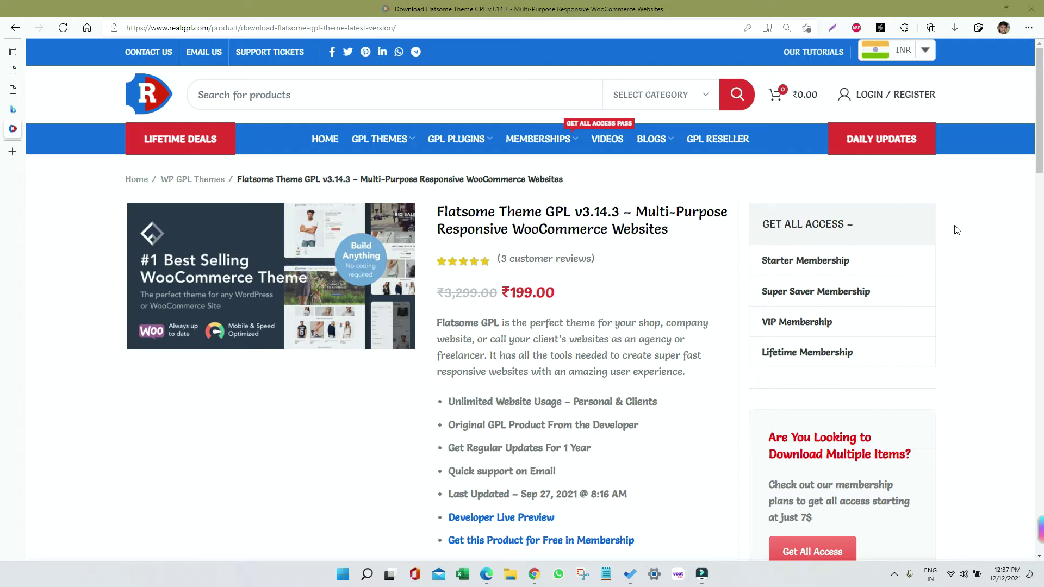
Extract flatsome.zip from Downloads > Compressed > Flatsome into a flatsome folder.
scroll(946, 242, "down", 4)
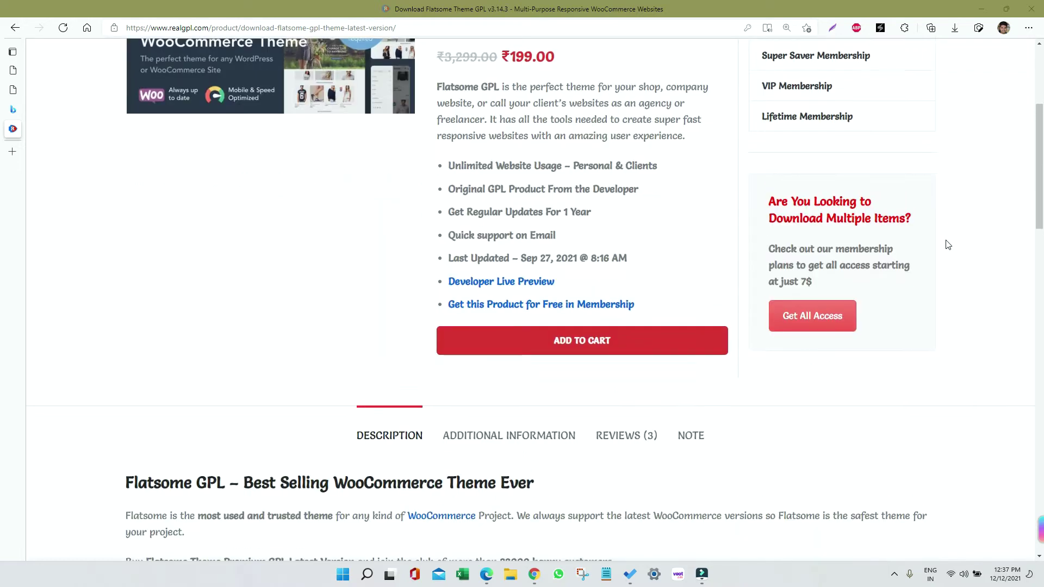
scroll(946, 242, "up", 4)
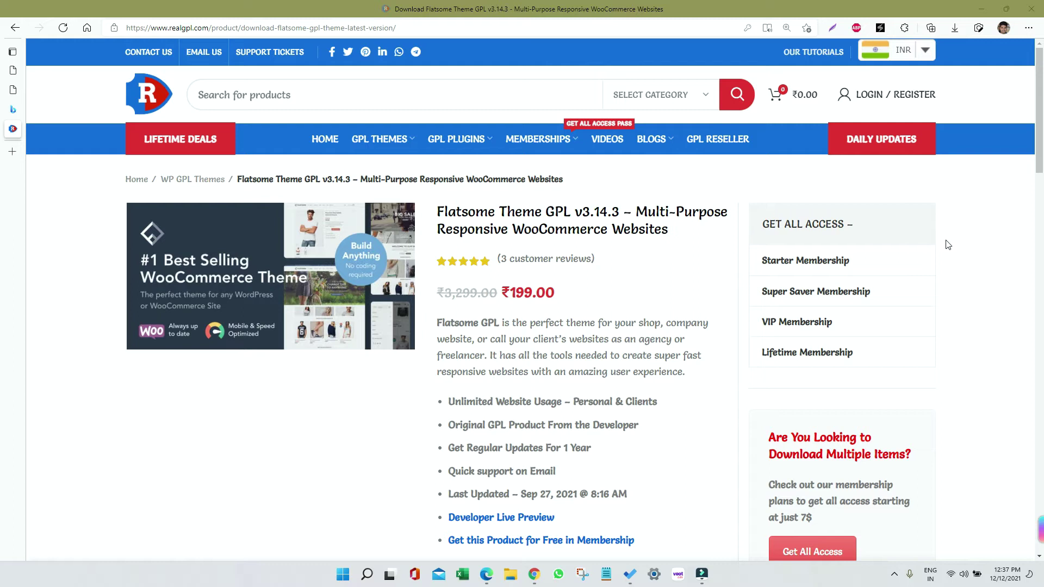
left_click(511, 577)
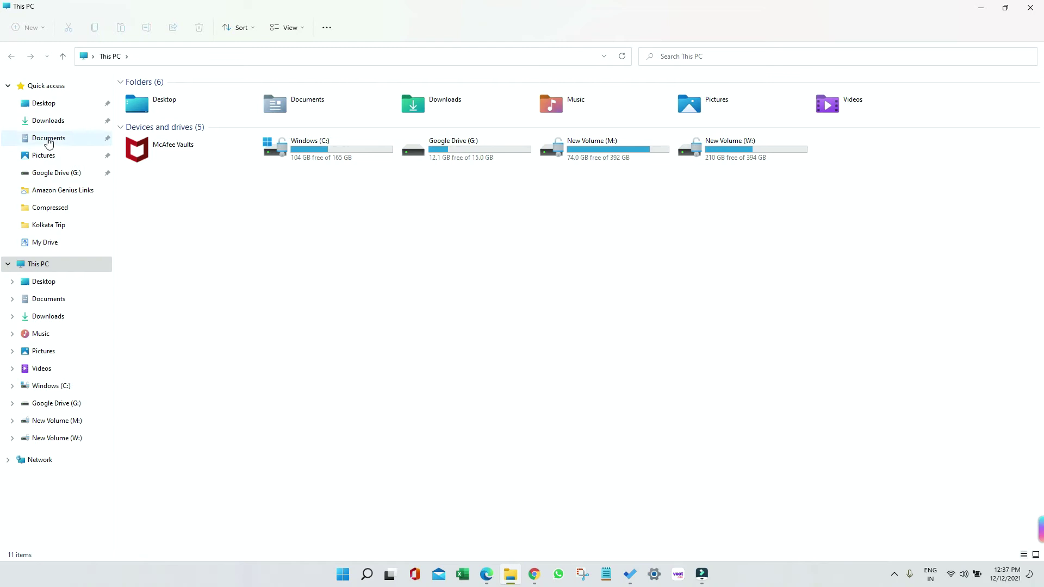
left_click(64, 213)
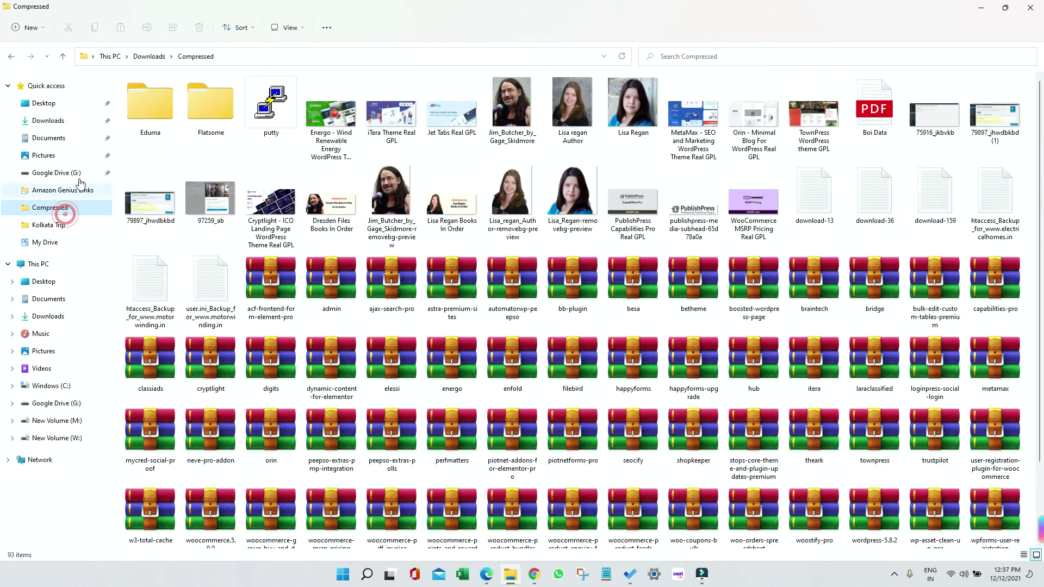
double_click(212, 116)
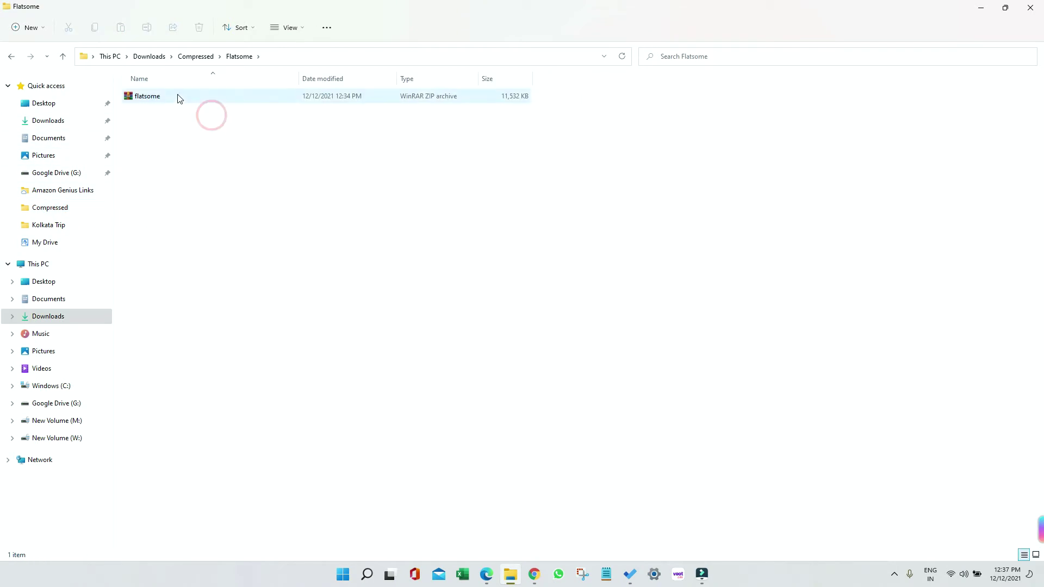
left_click(180, 98)
left_click(192, 100)
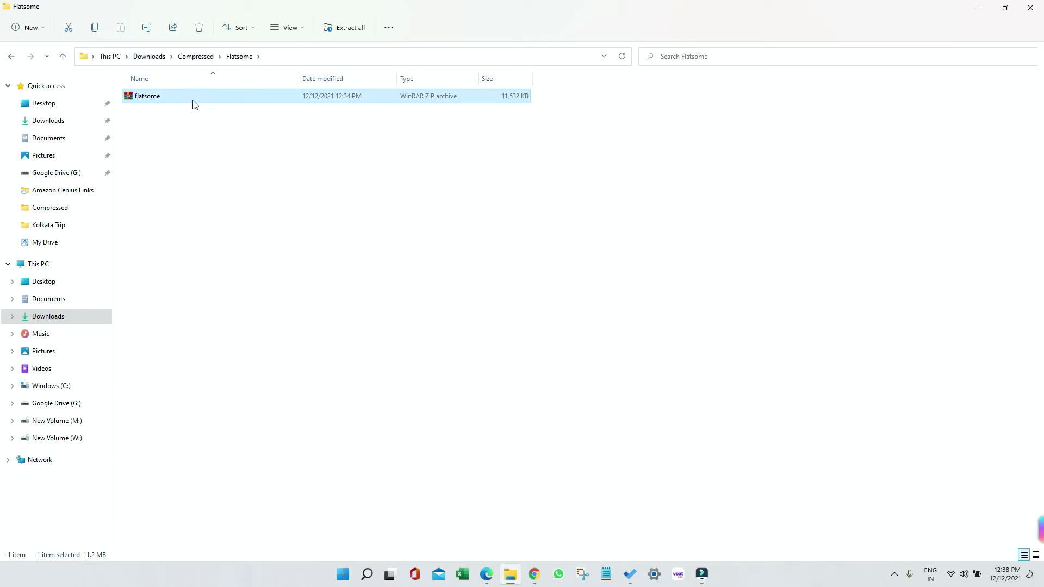
right_click(194, 103)
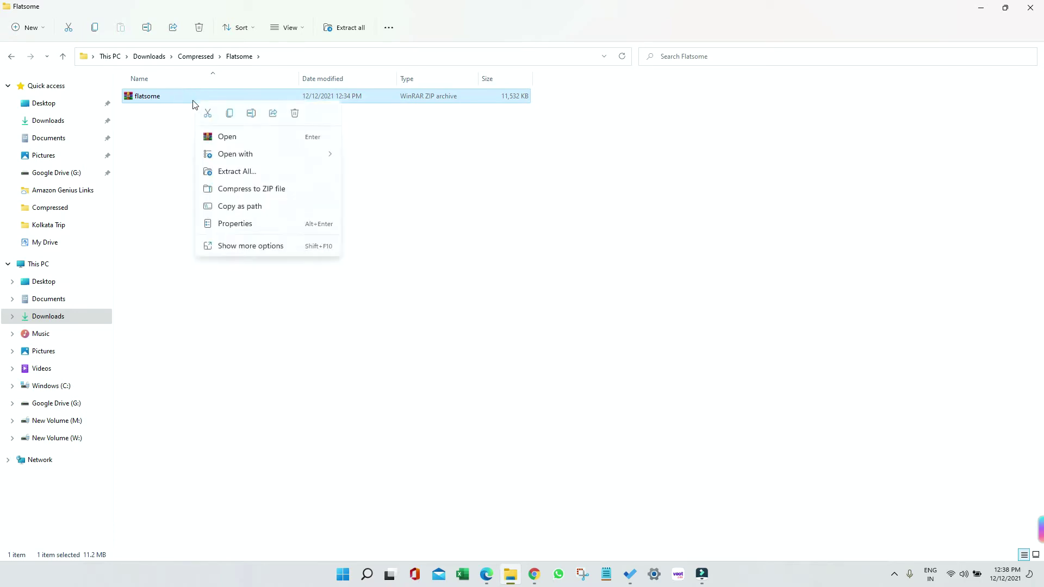
left_click(251, 244)
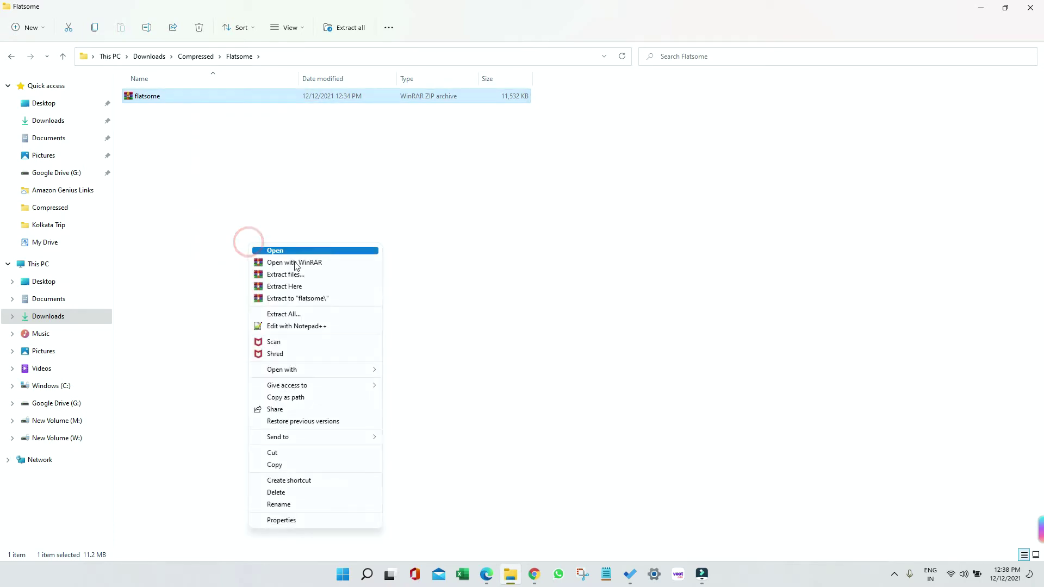
left_click(294, 275)
left_click(552, 409)
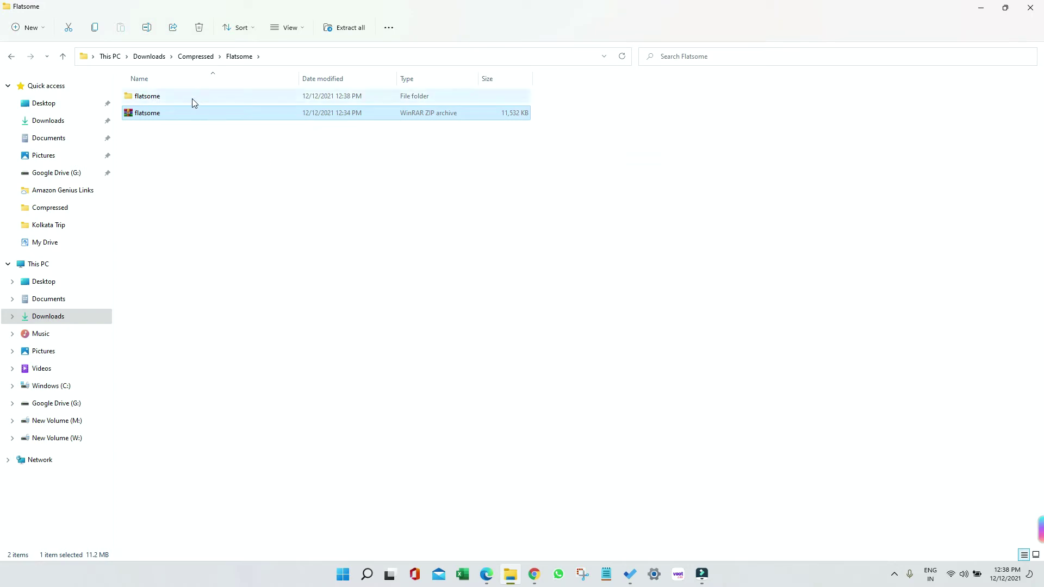
Browse into the extracted flatsome > flatsome-main > Theme Files folder.
double_click(193, 99)
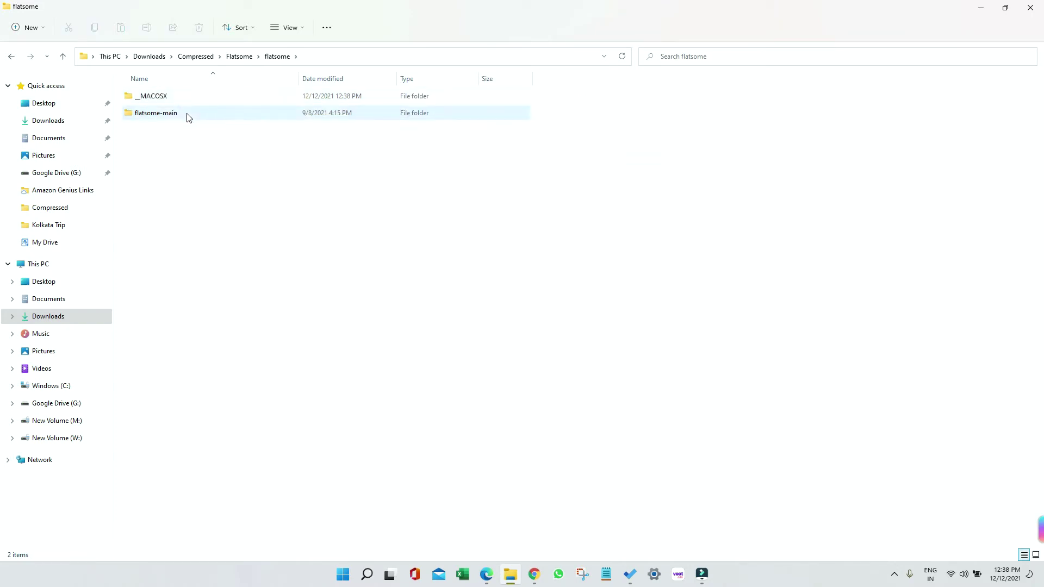
double_click(187, 114)
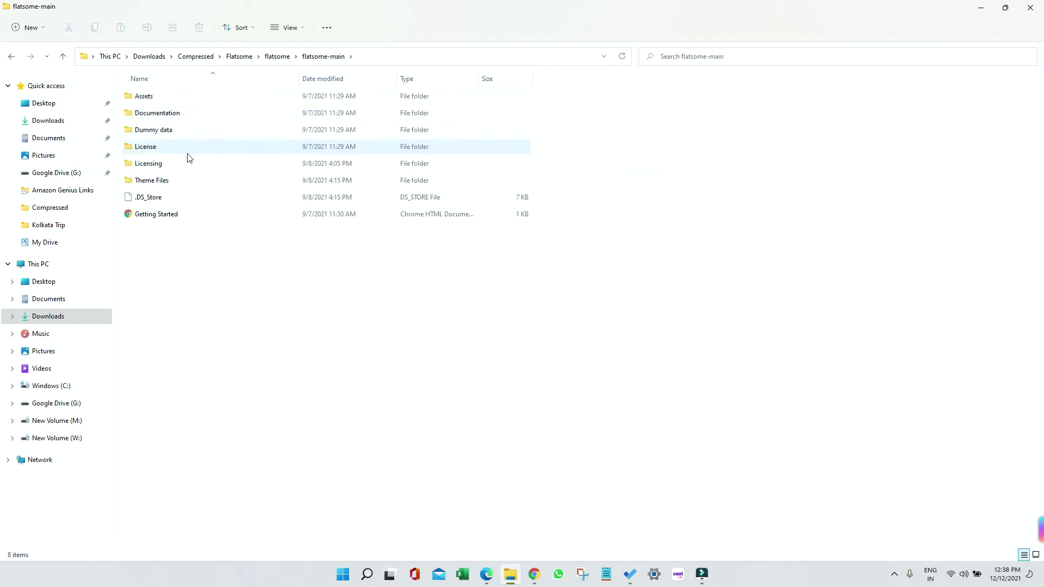
double_click(177, 181)
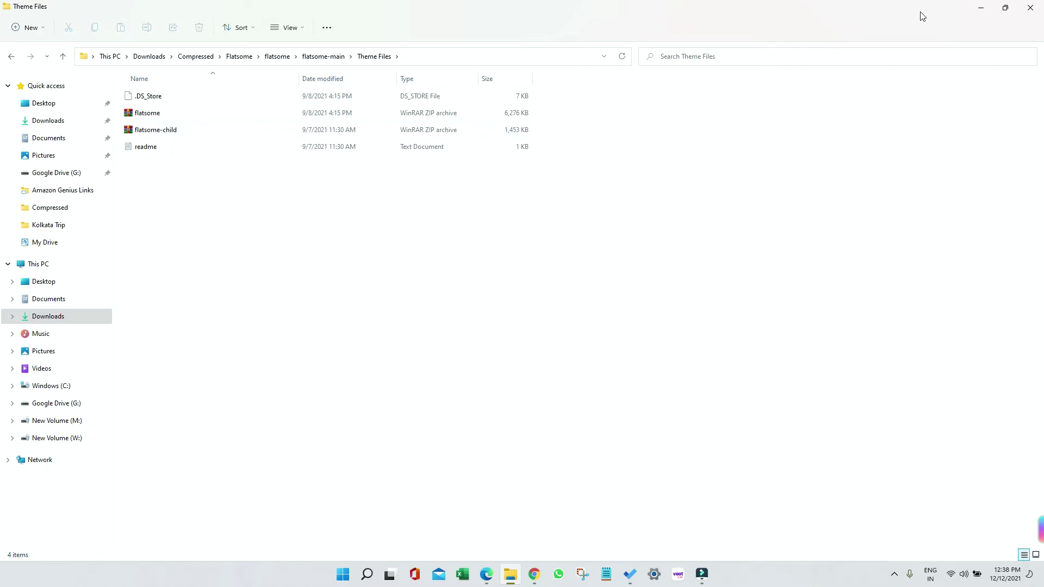
Back in WordPress, go to Appearance > Themes > Add New and bring up Upload Theme.
left_click(981, 8)
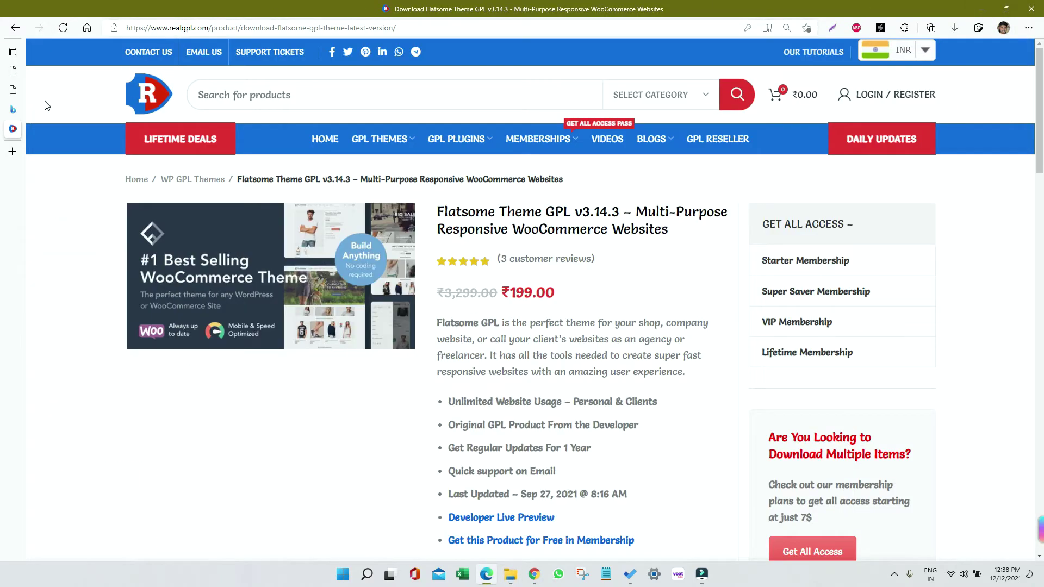
left_click(13, 90)
left_click(15, 73)
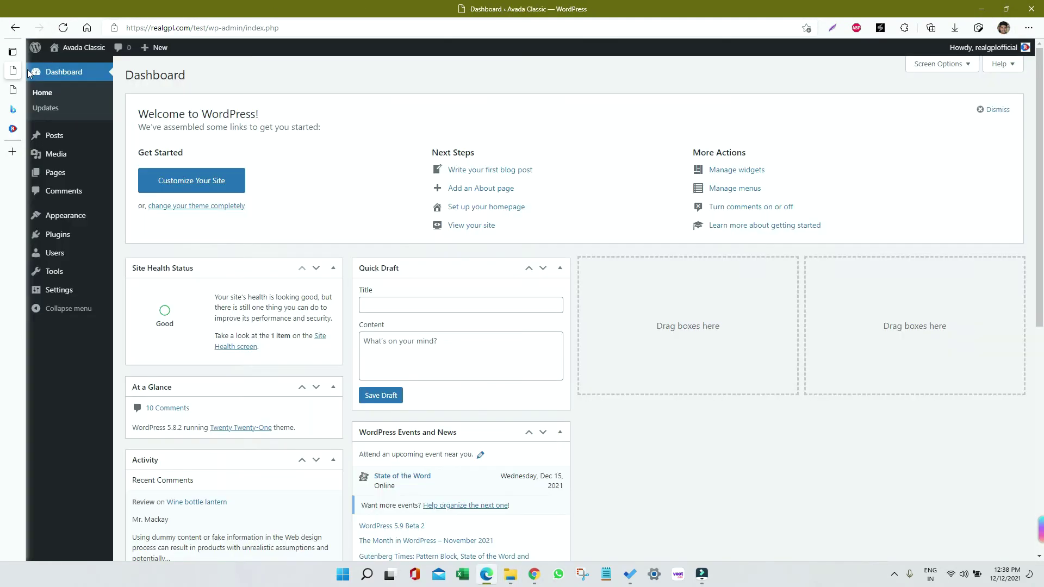
mouse_move(77, 217)
left_click(131, 218)
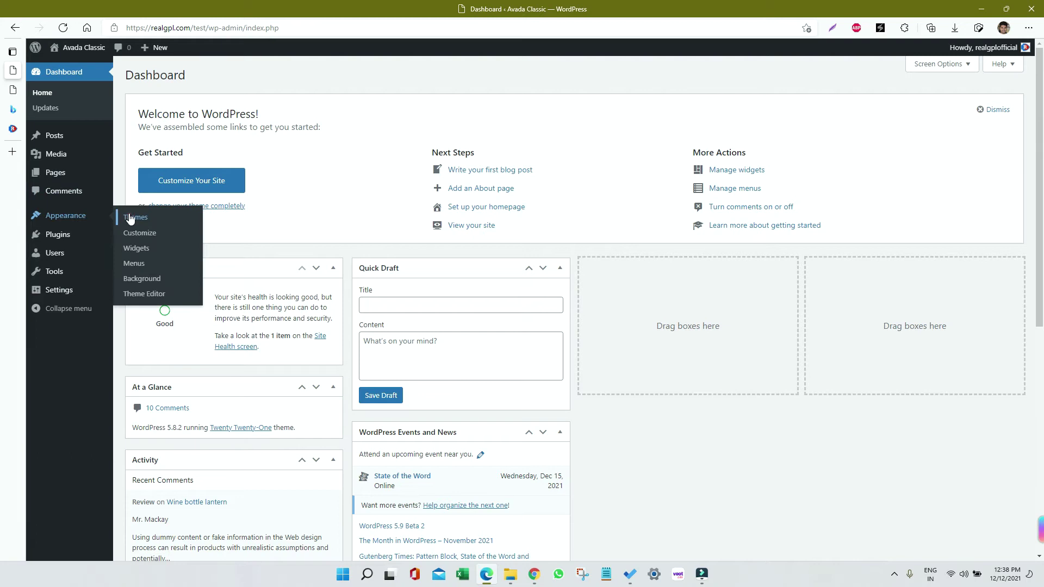
left_click(220, 76)
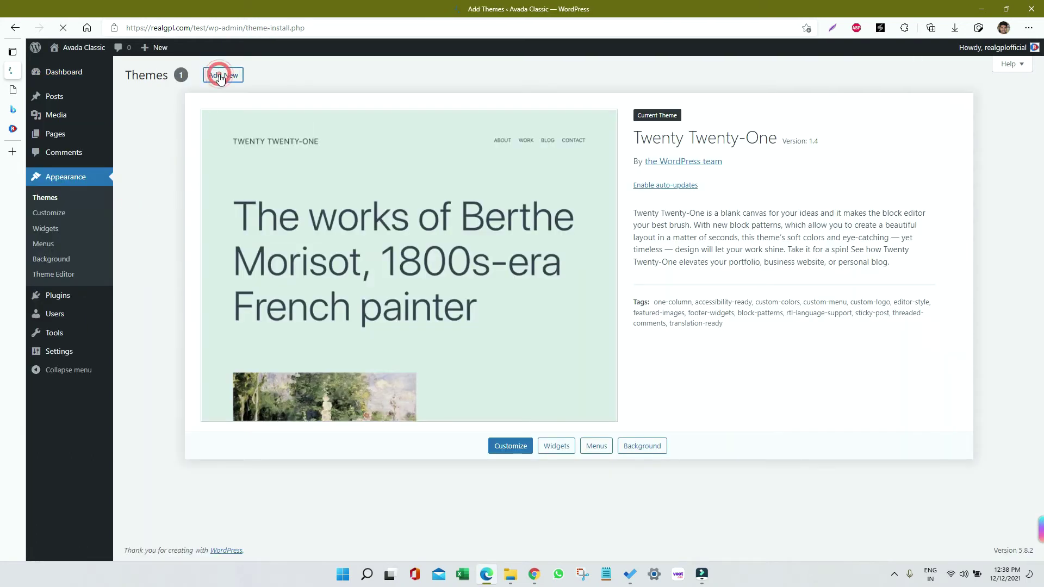
left_click(225, 75)
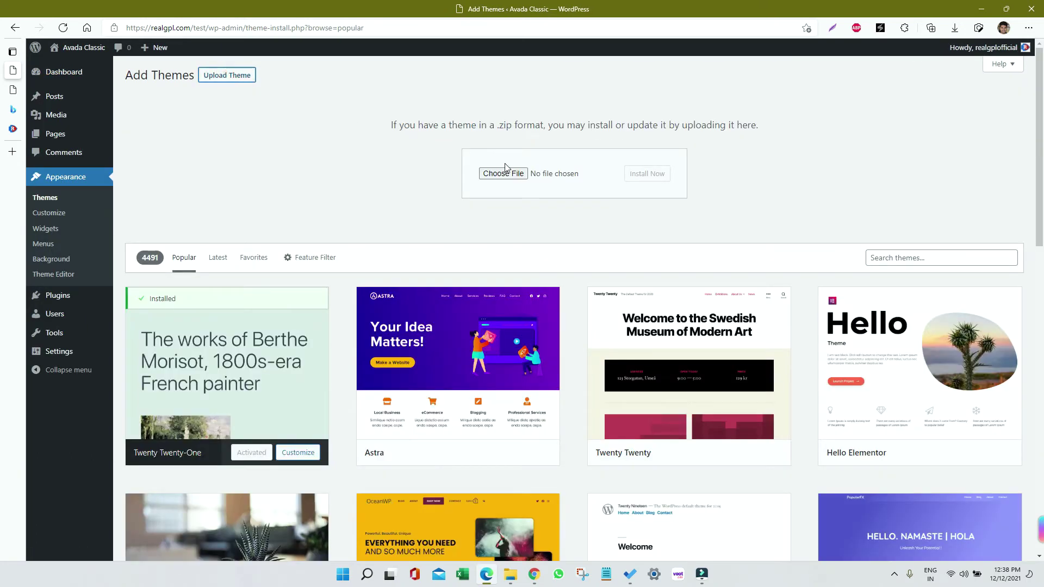
Pick flatsome.zip from Compressed > Flatsome > flatsome > flatsome-main > Theme Files for upload.
left_click(504, 173)
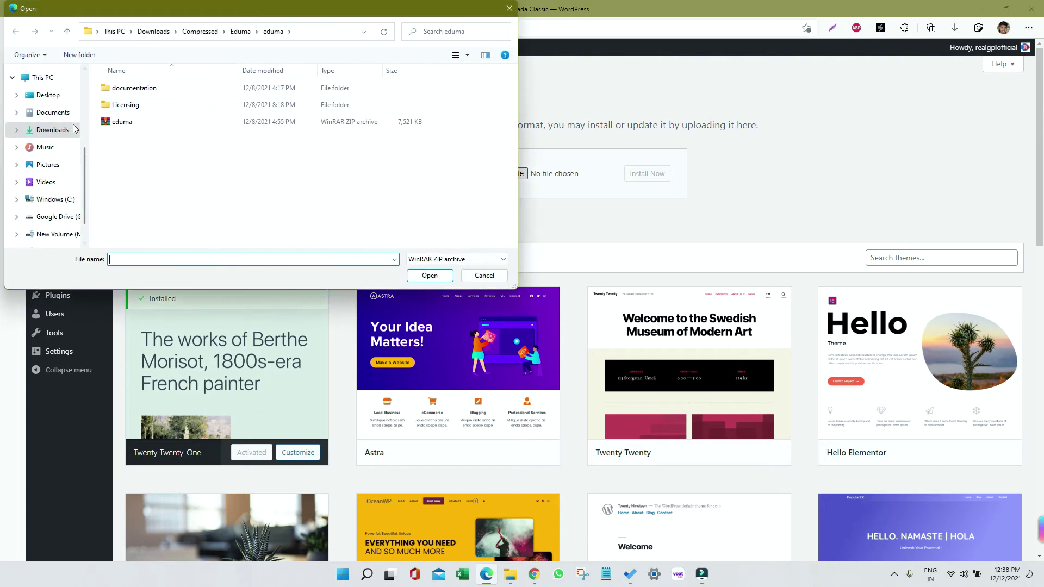
scroll(61, 158, "down", 1)
scroll(52, 131, "up", 2)
scroll(53, 130, "up", 1)
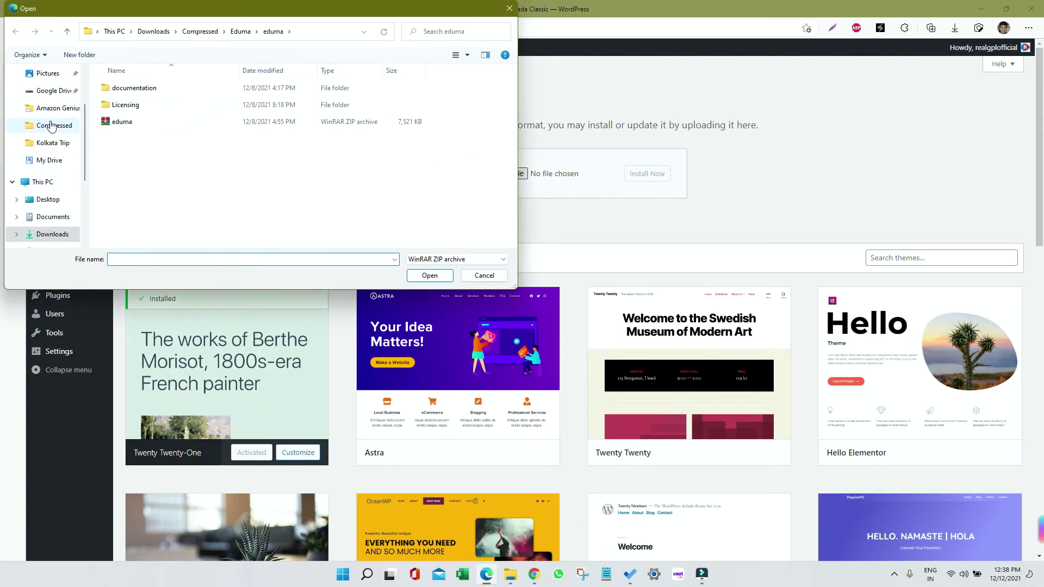
left_click(52, 126)
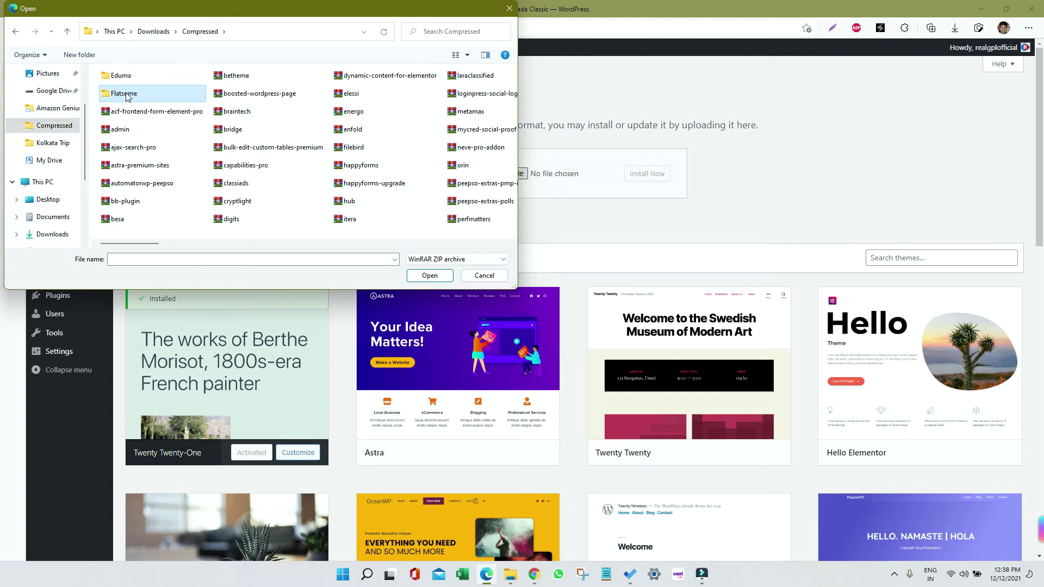
double_click(125, 92)
double_click(139, 88)
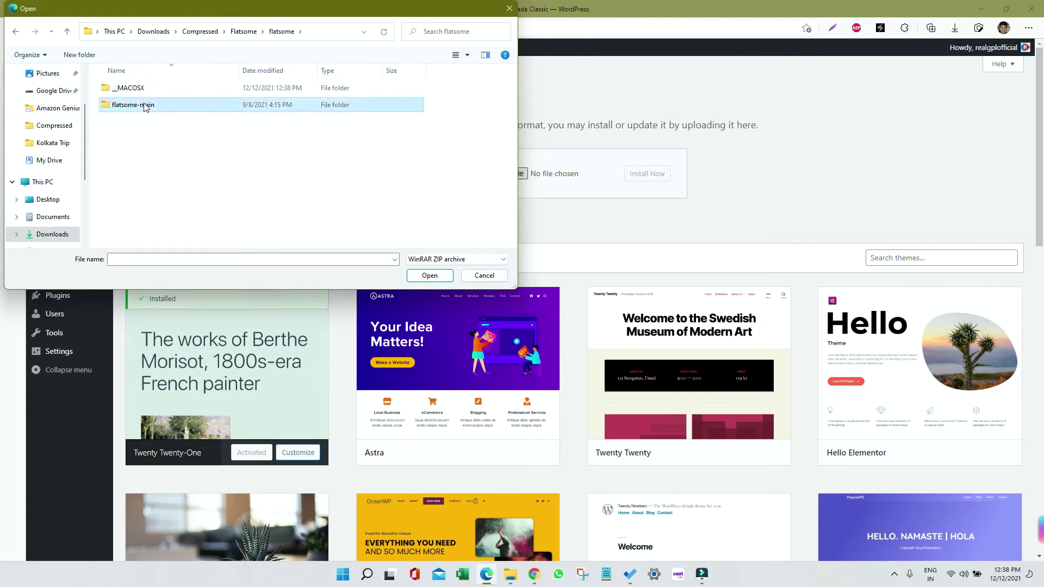
double_click(144, 105)
double_click(147, 172)
left_click(159, 92)
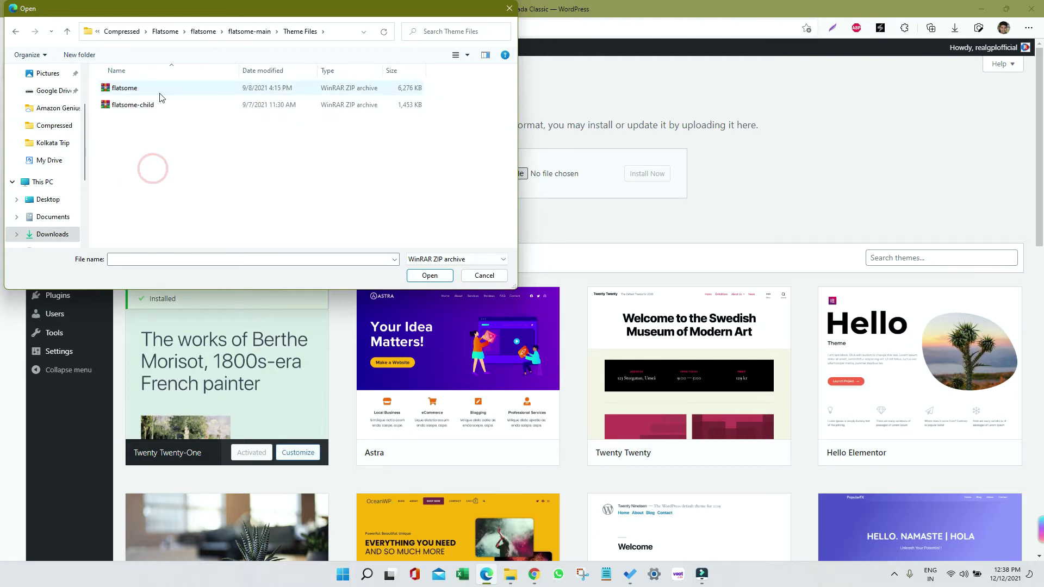
left_click(430, 275)
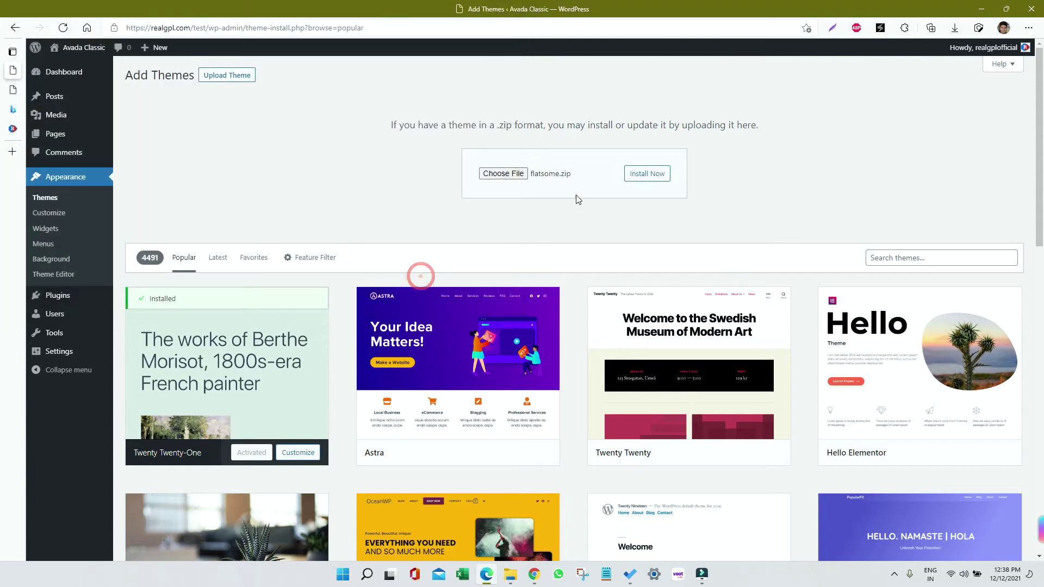
Install the uploaded flatsome.zip theme.
left_click(649, 181)
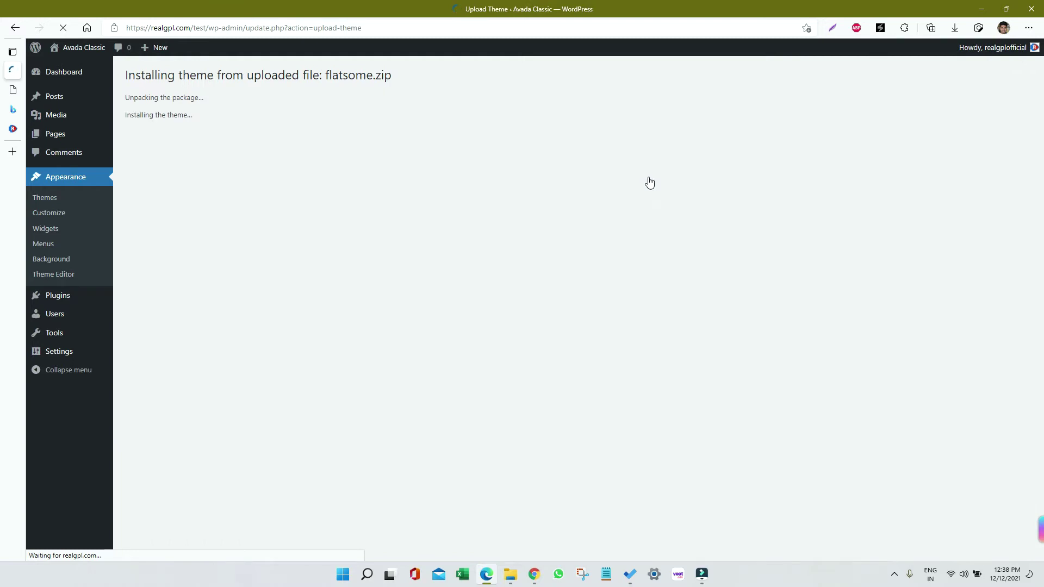
Upload and install flatsome-child.zip from Theme Files, then activate Flatsome Child.
left_click(38, 199)
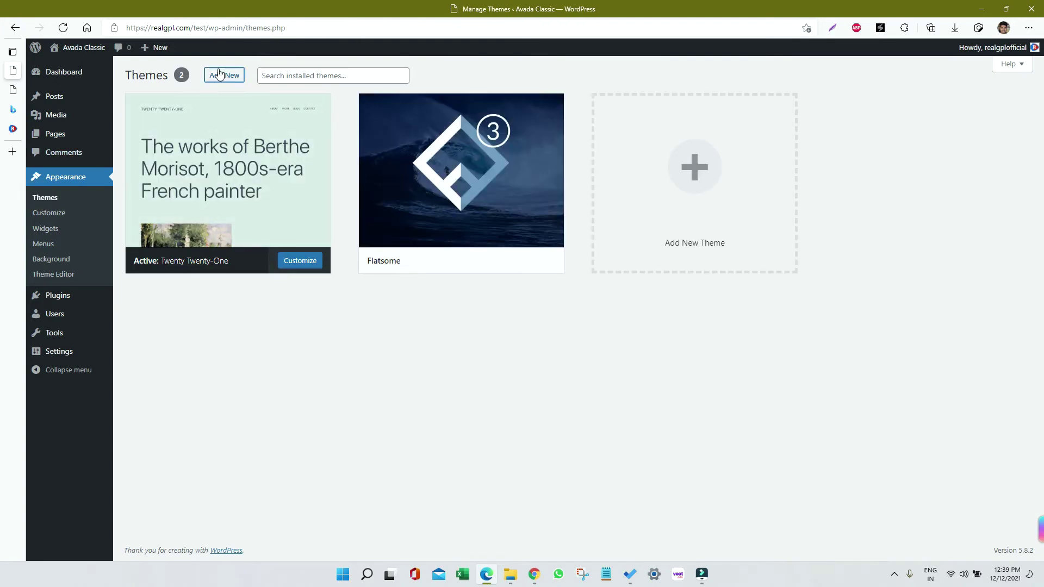
left_click(219, 74)
left_click(216, 79)
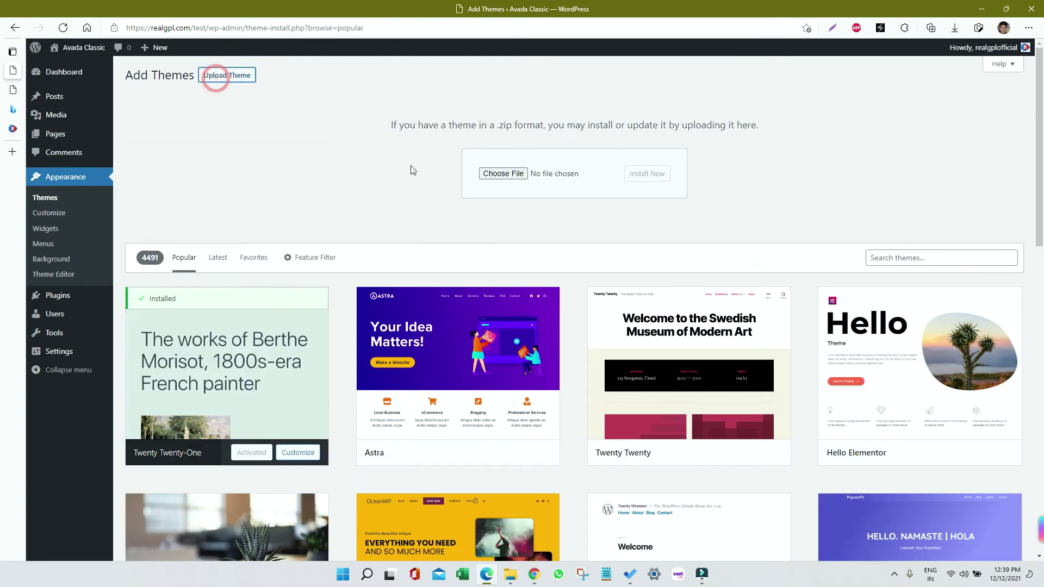
left_click(496, 173)
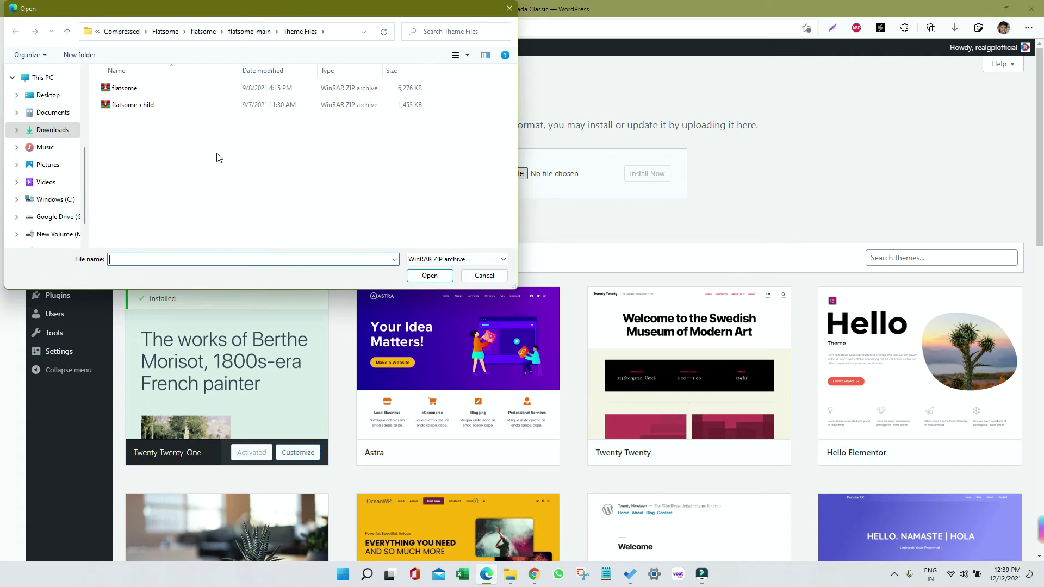
left_click(197, 109)
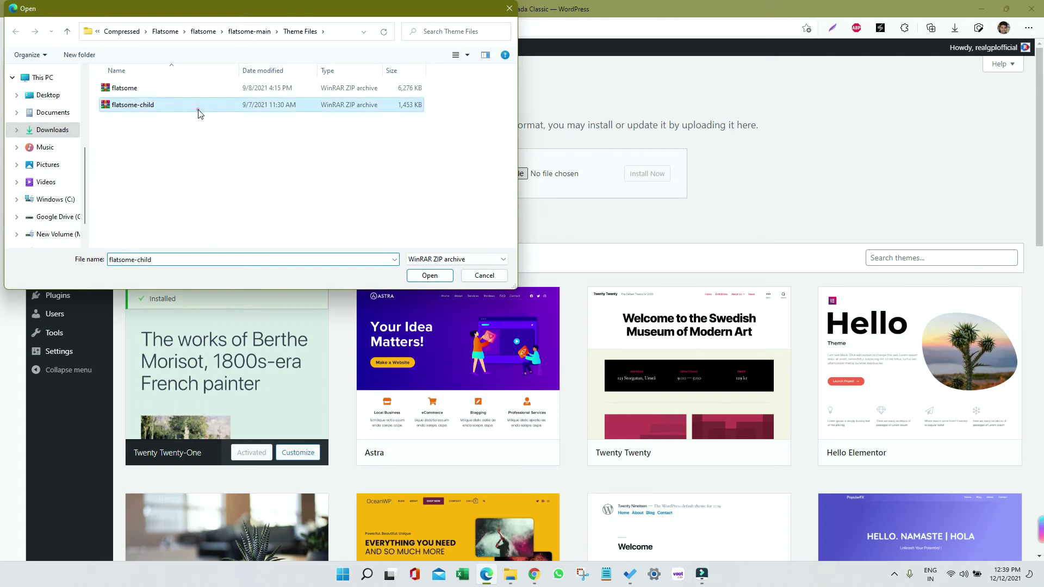
left_click(428, 276)
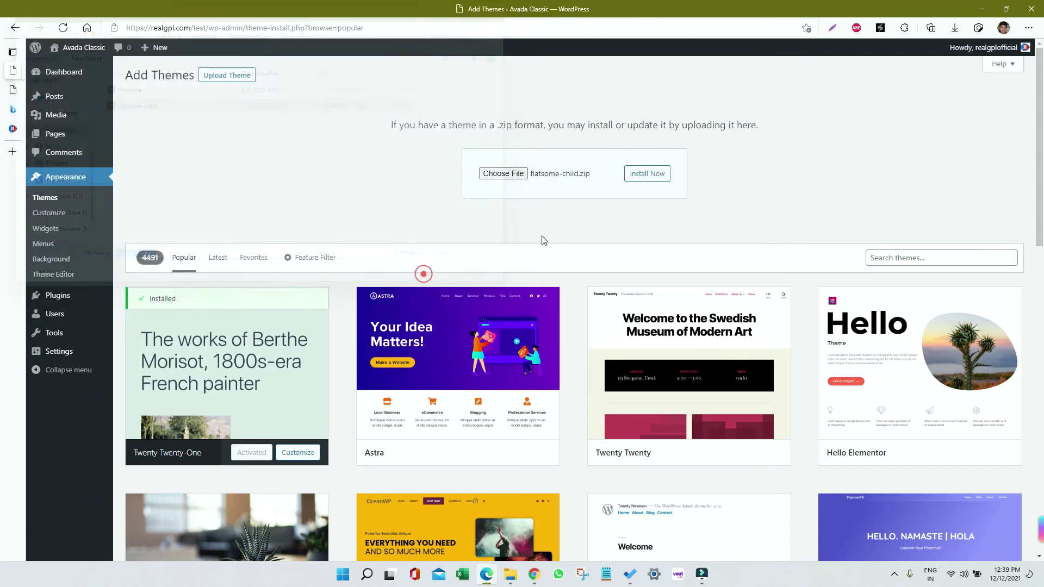
left_click(641, 175)
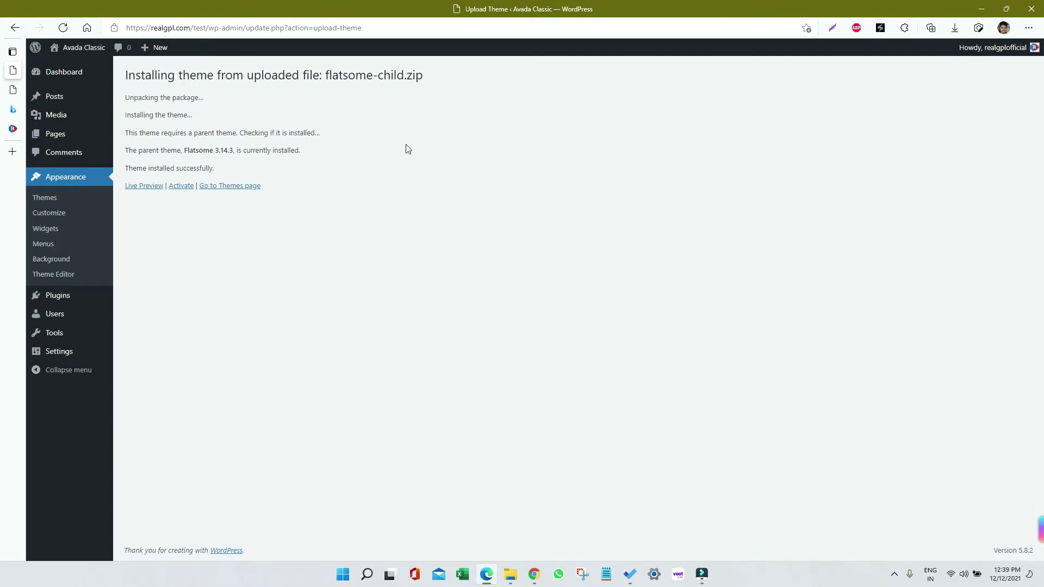
left_click(182, 187)
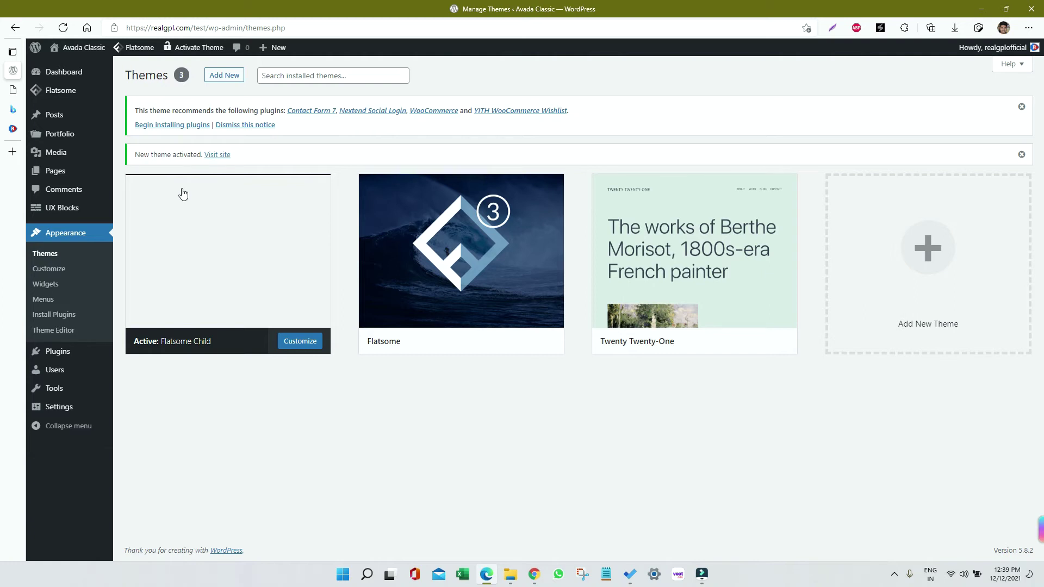
Bulk-install the four recommended plugins, including WooCommerce and Contact Form 7.
left_click(175, 124)
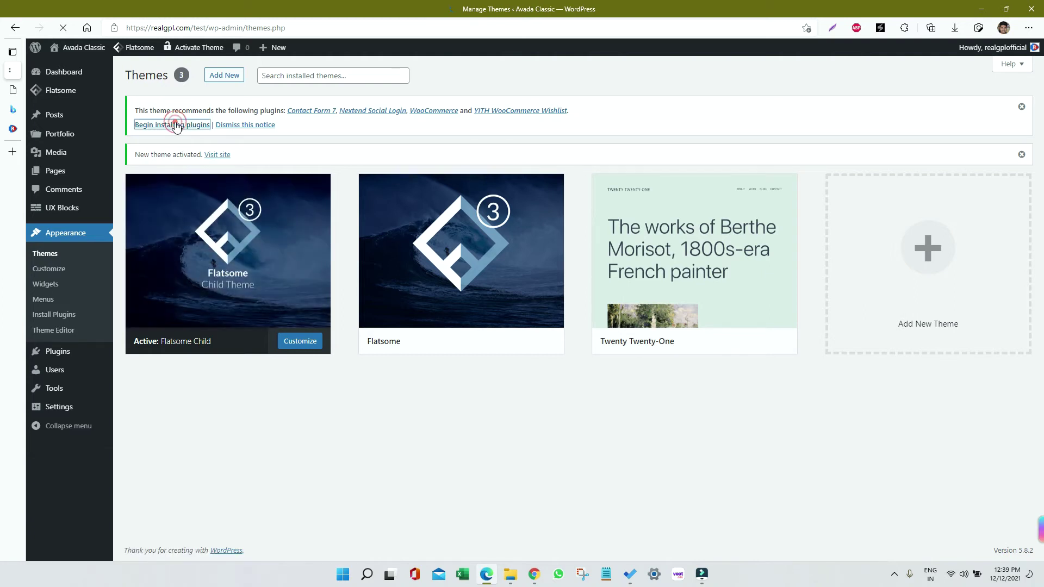
left_click(135, 134)
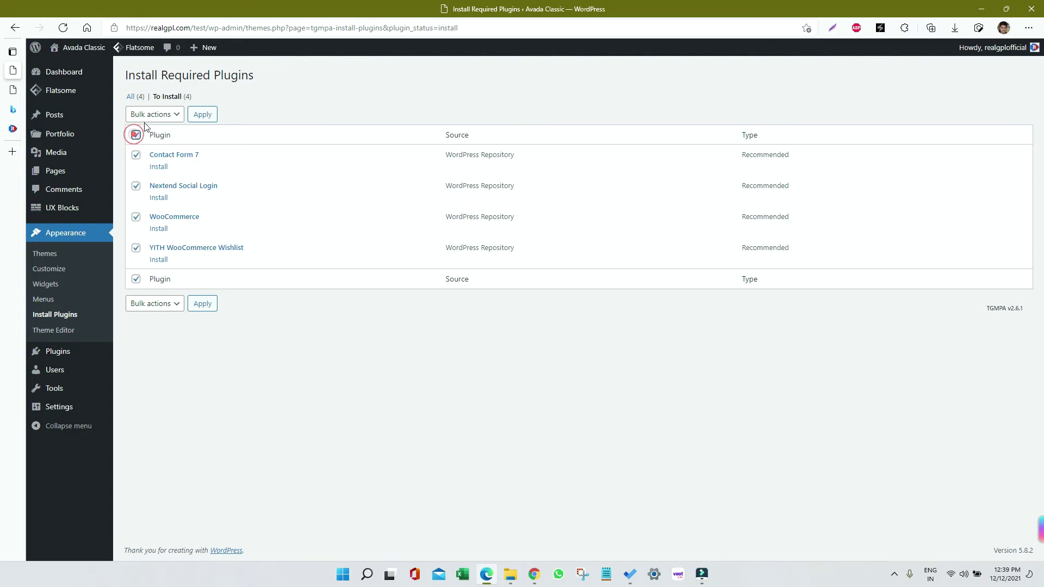
left_click(151, 115)
left_click(148, 140)
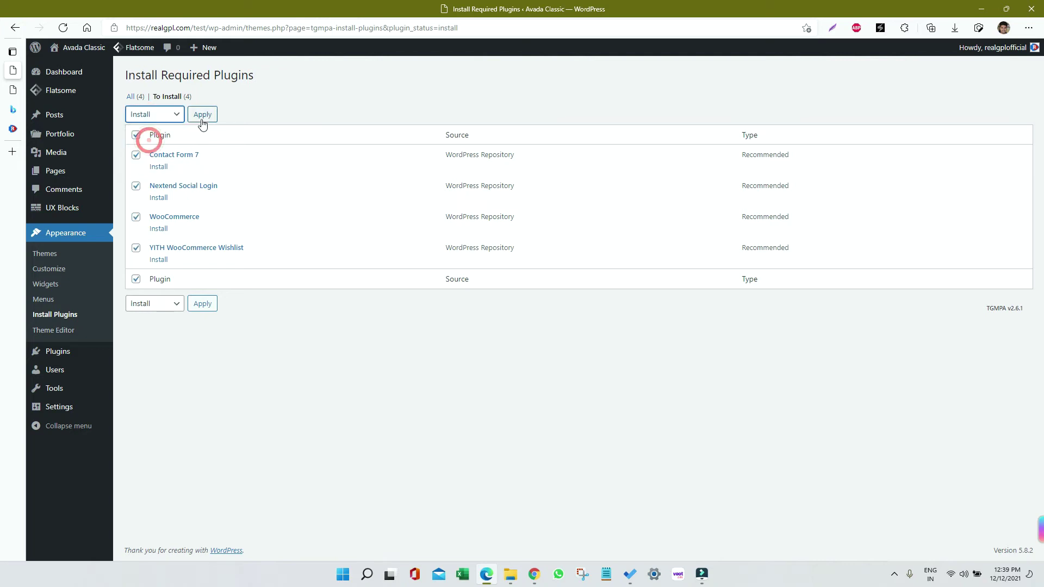
left_click(203, 115)
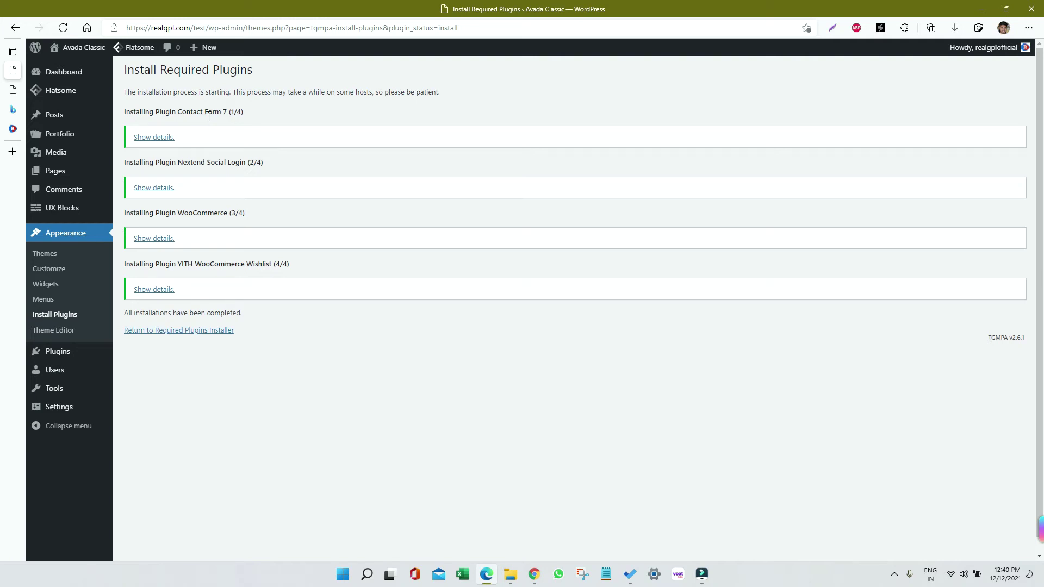
Bulk-activate all four newly installed plugins.
left_click(48, 315)
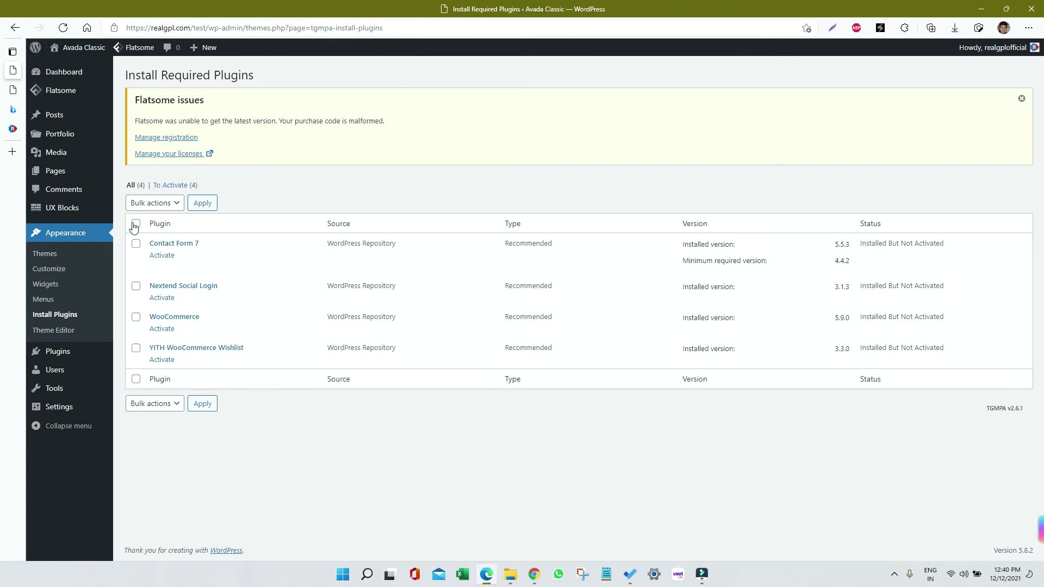
left_click(135, 224)
left_click(153, 204)
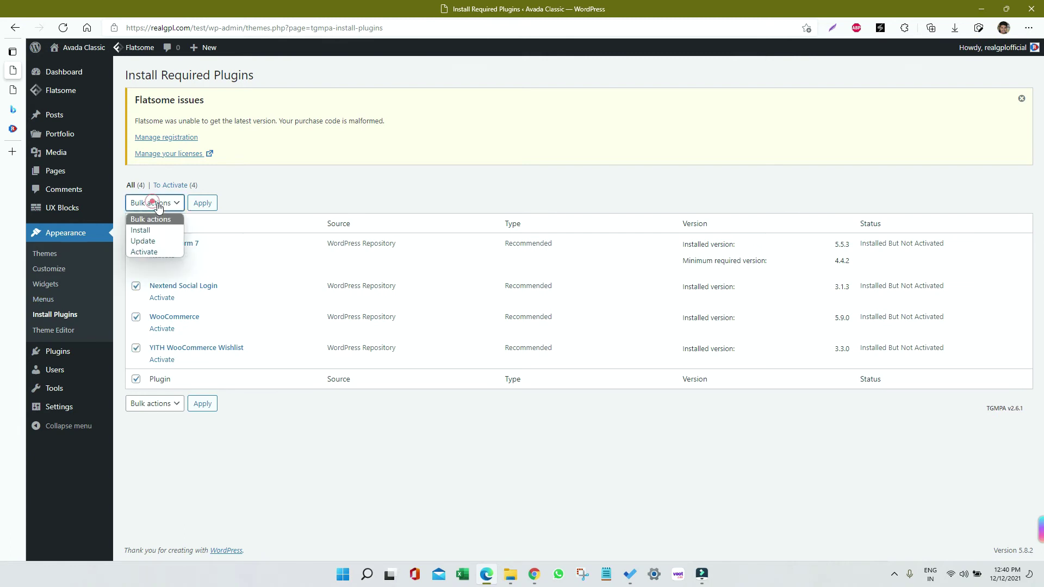
left_click(157, 248)
left_click(202, 204)
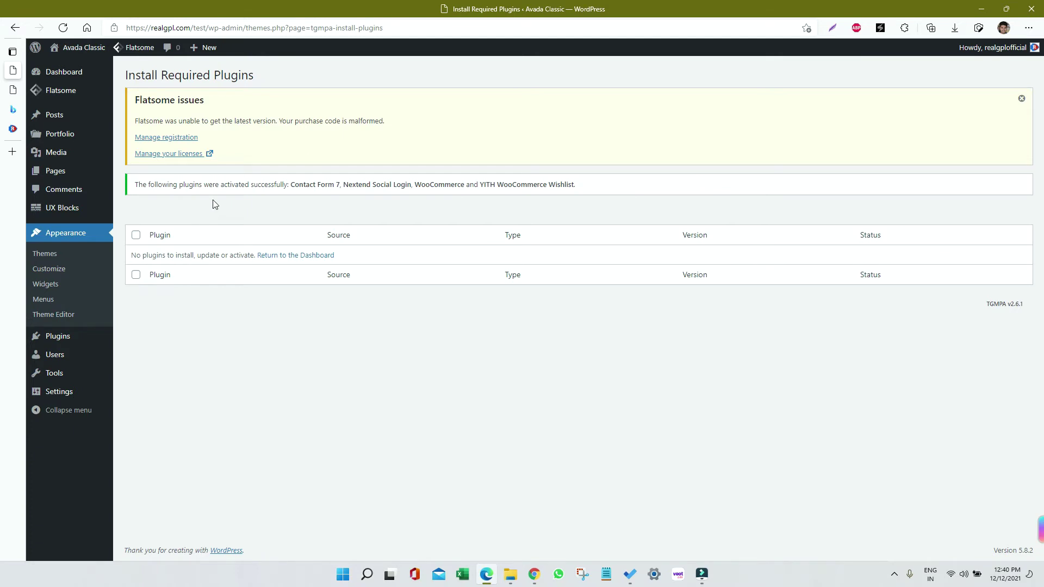
Launch Flatsome > Setup Wizard, pass Register, skip Child Theme, and continue past Plugins.
left_click_drag(236, 157, 65, 93)
mouse_move(62, 94)
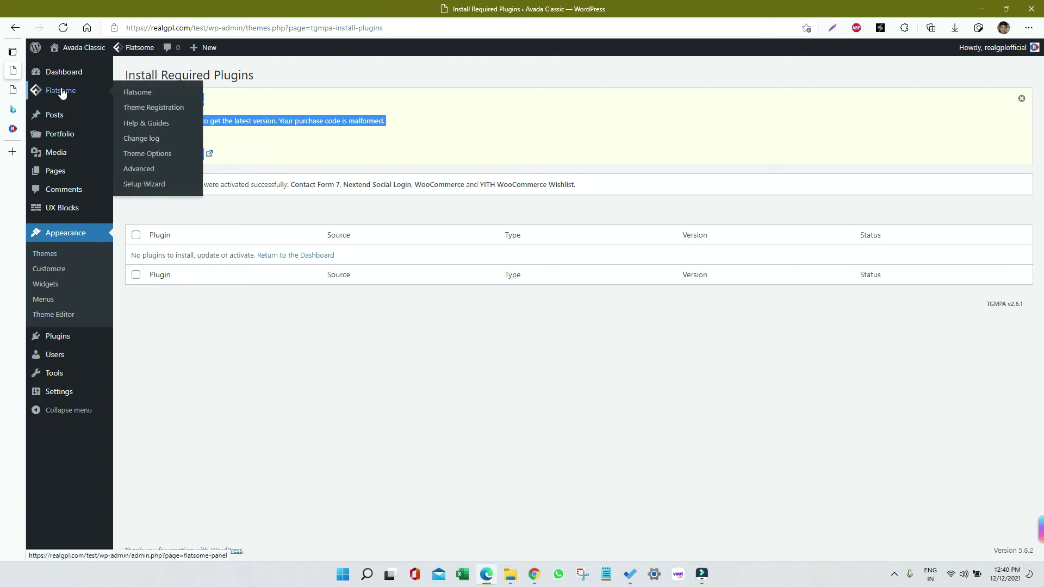
left_click(145, 185)
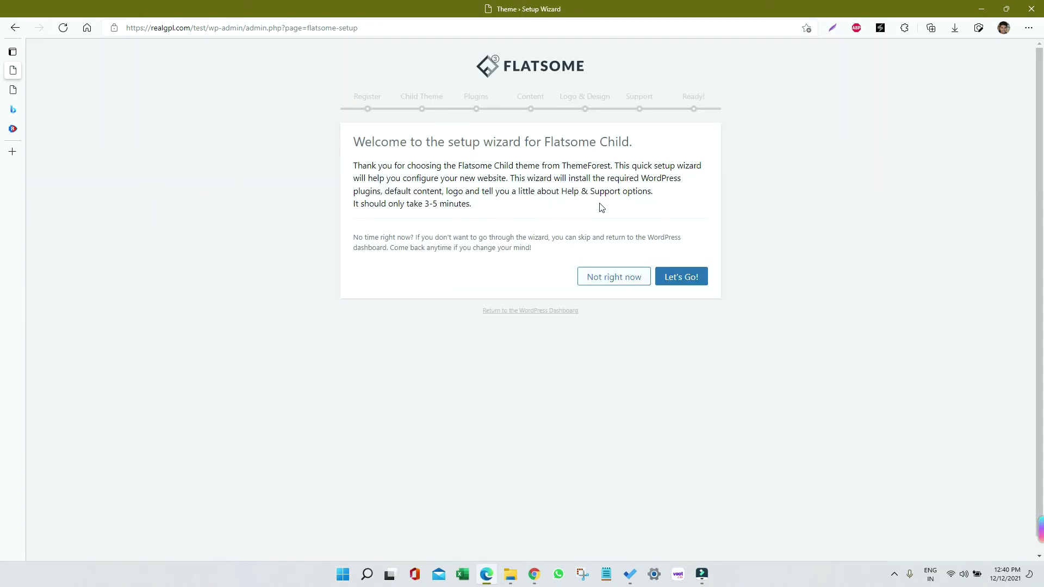
left_click(685, 277)
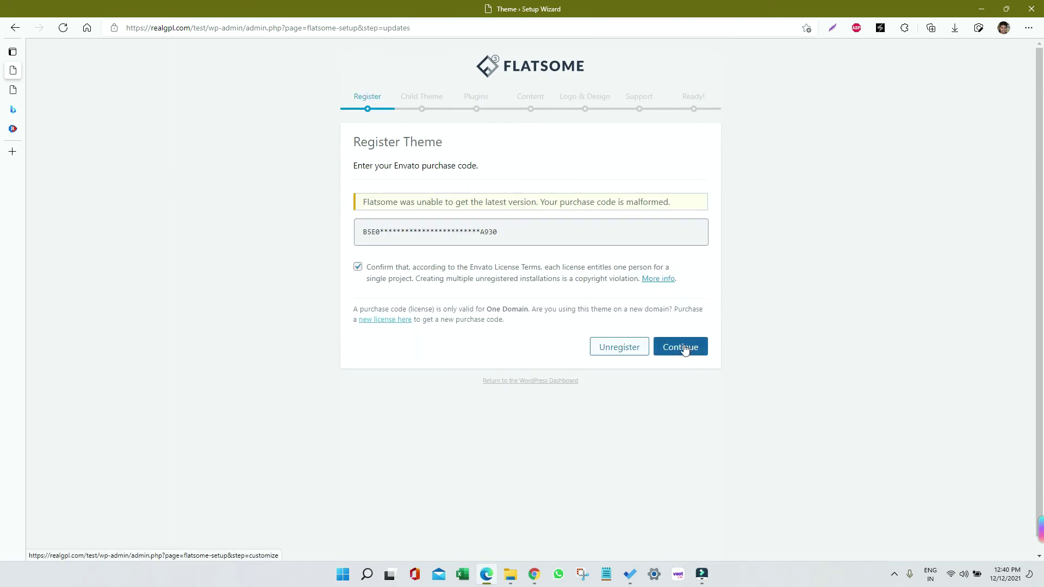
left_click(679, 349)
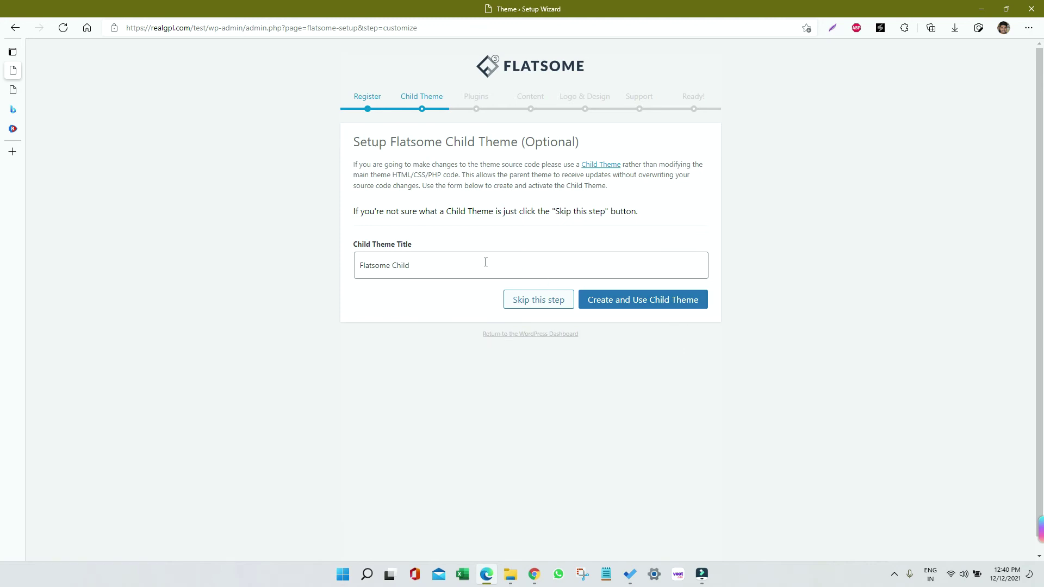
left_click(541, 301)
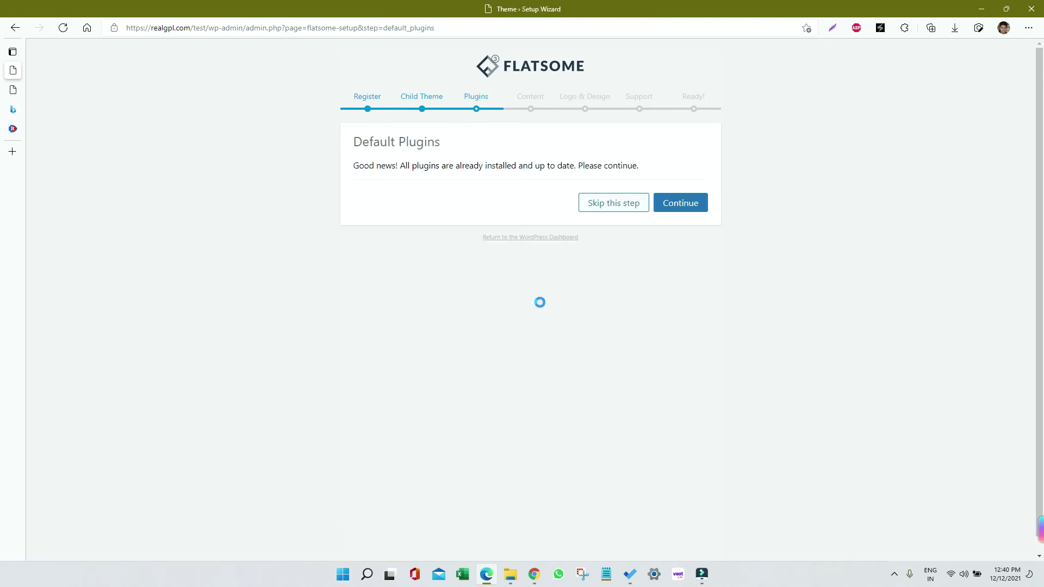
left_click(696, 202)
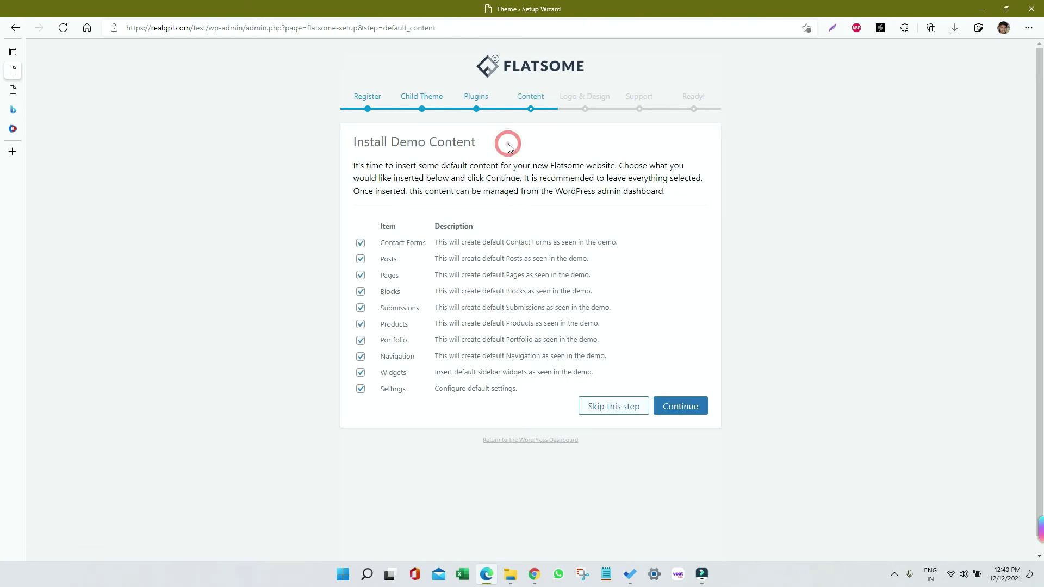
Keep all ten demo content items checked and import them.
left_click_drag(351, 142, 491, 146)
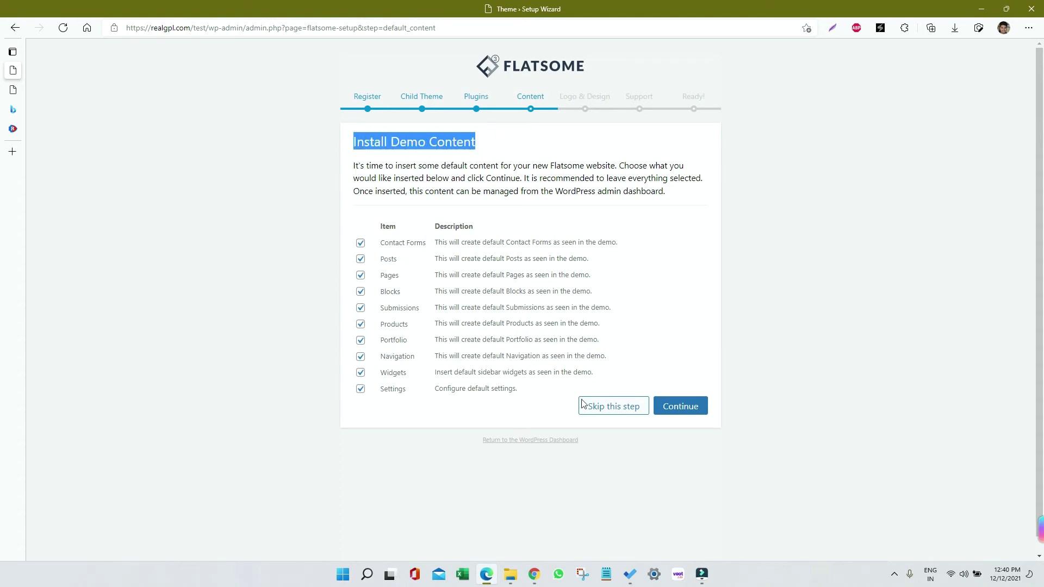
left_click(683, 414)
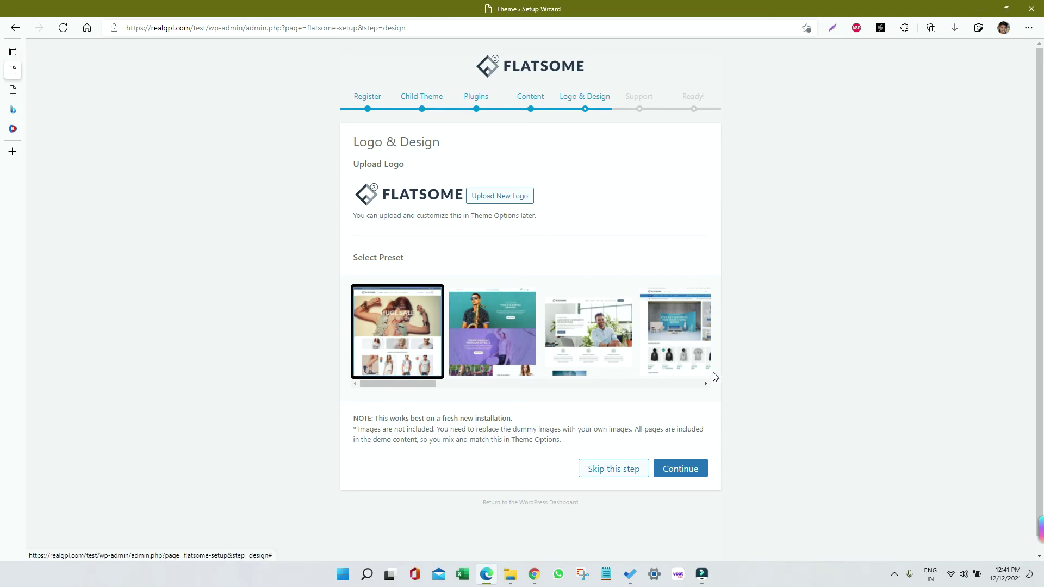
Choose the first Logo & Design preset, continue, and agree on Help and Support.
mouse_move(414, 381)
left_mouse_down()
mouse_move(571, 396)
mouse_move(398, 386)
left_mouse_up()
left_click(399, 371)
left_click(684, 463)
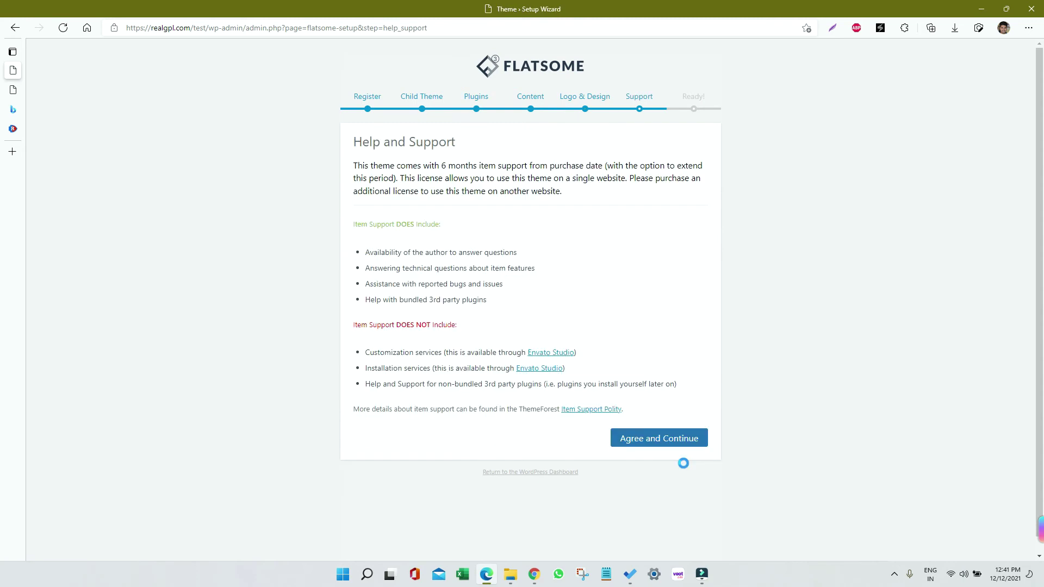
left_click(660, 438)
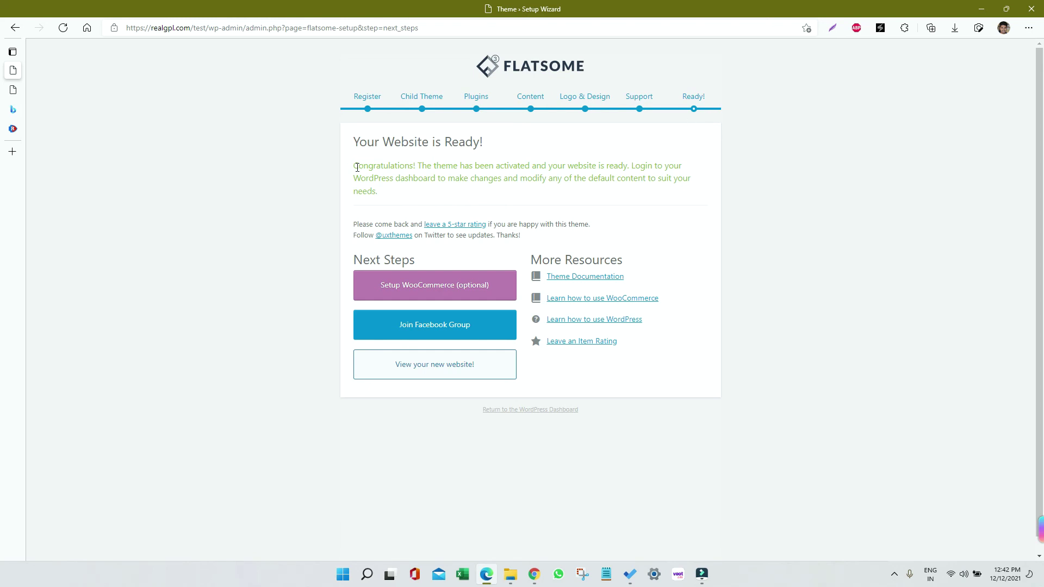
left_click_drag(353, 165, 415, 169)
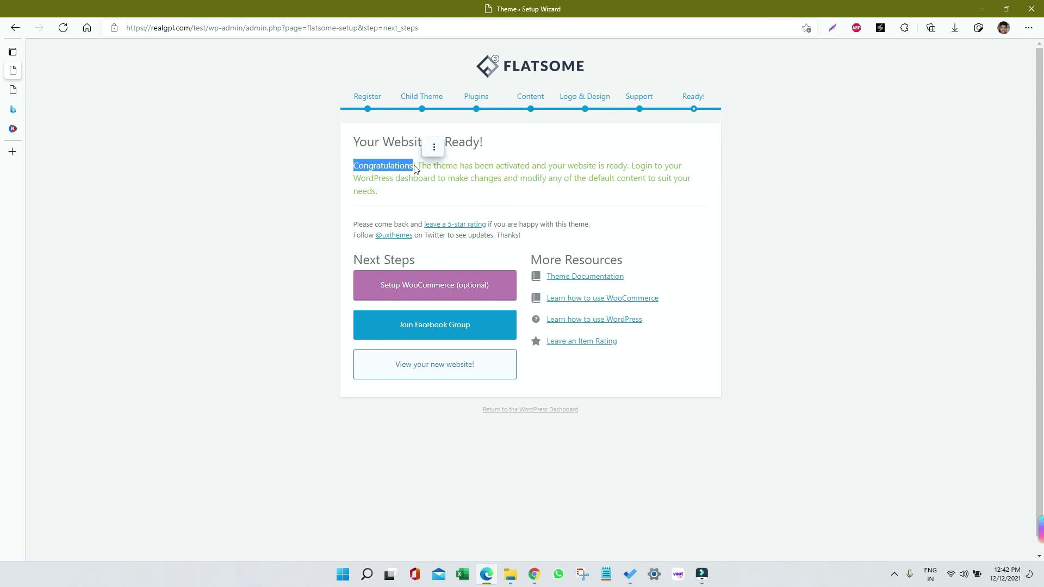
Reload the site's front-end tab and scroll the Flatsome demo home page to its footer.
left_click(19, 91)
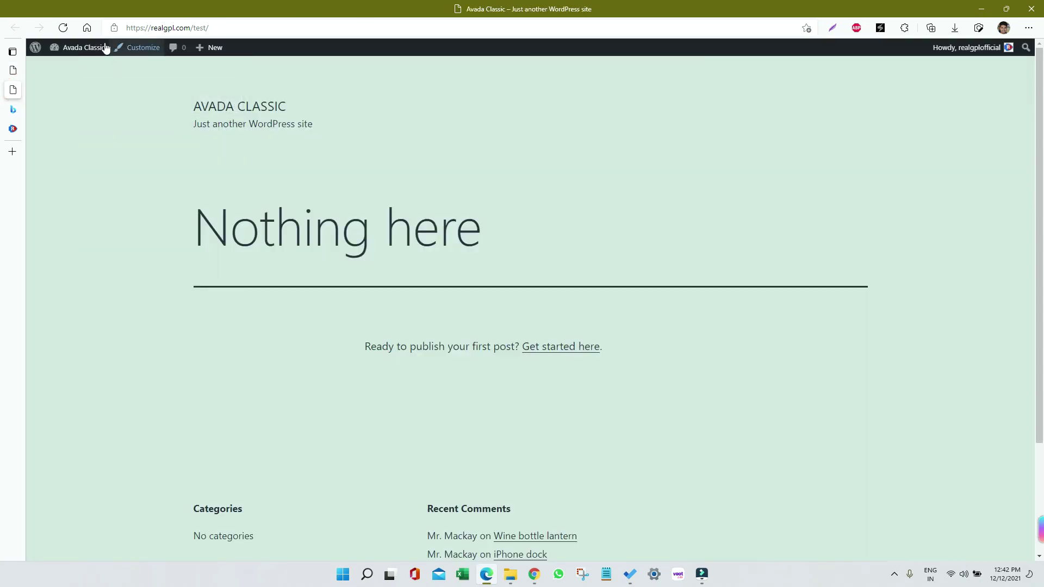
left_click(64, 30)
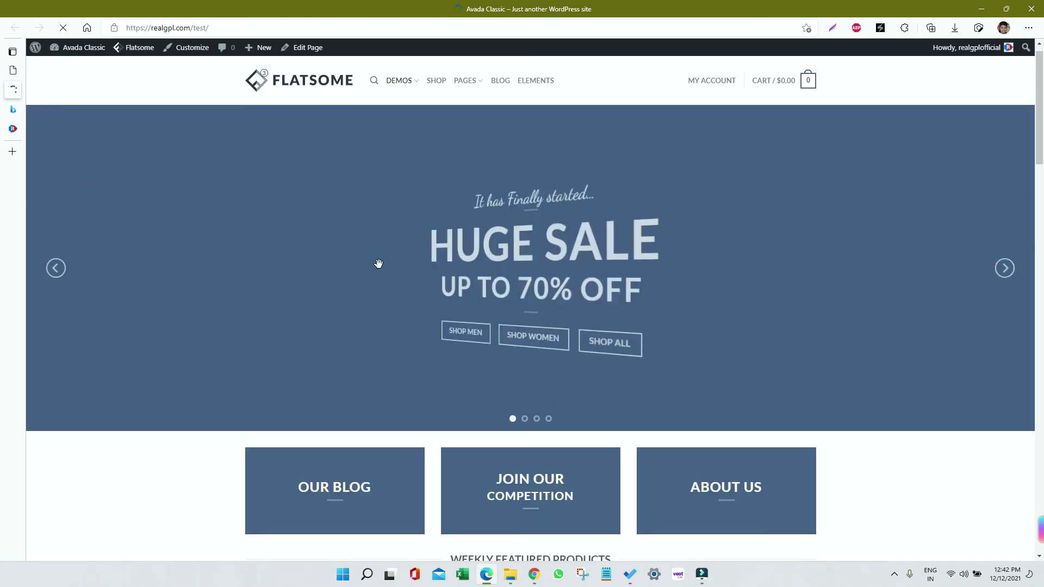
scroll(288, 271, "down", 3)
scroll(287, 271, "down", 3)
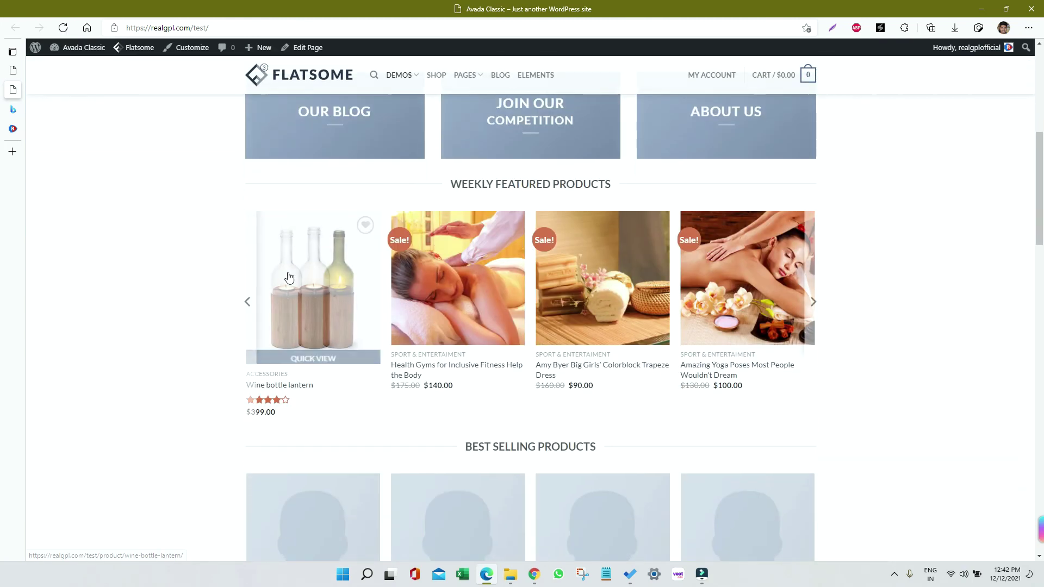
scroll(287, 271, "down", 4)
scroll(288, 270, "down", 14)
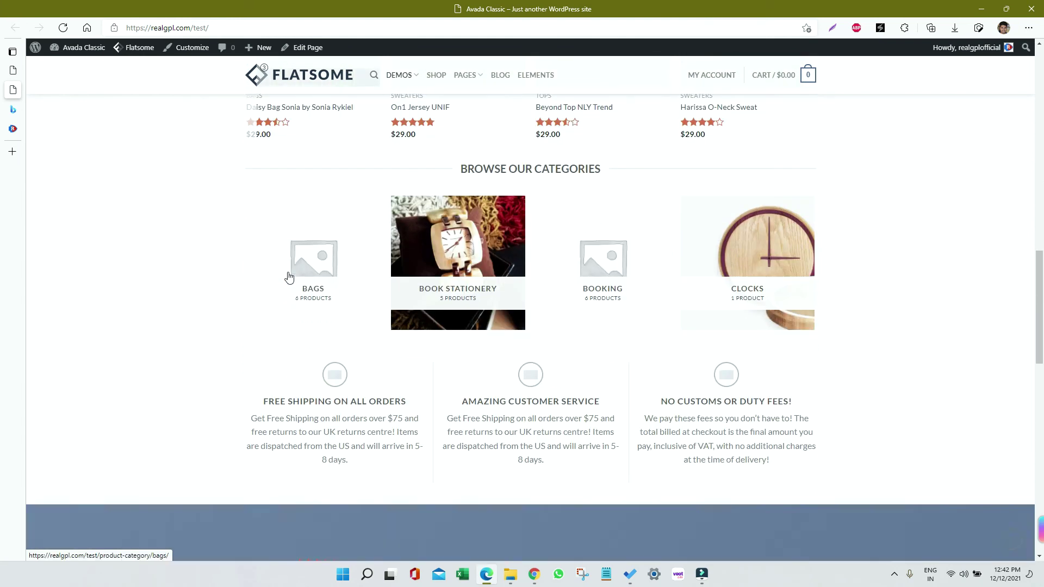
scroll(288, 277, "down", 4)
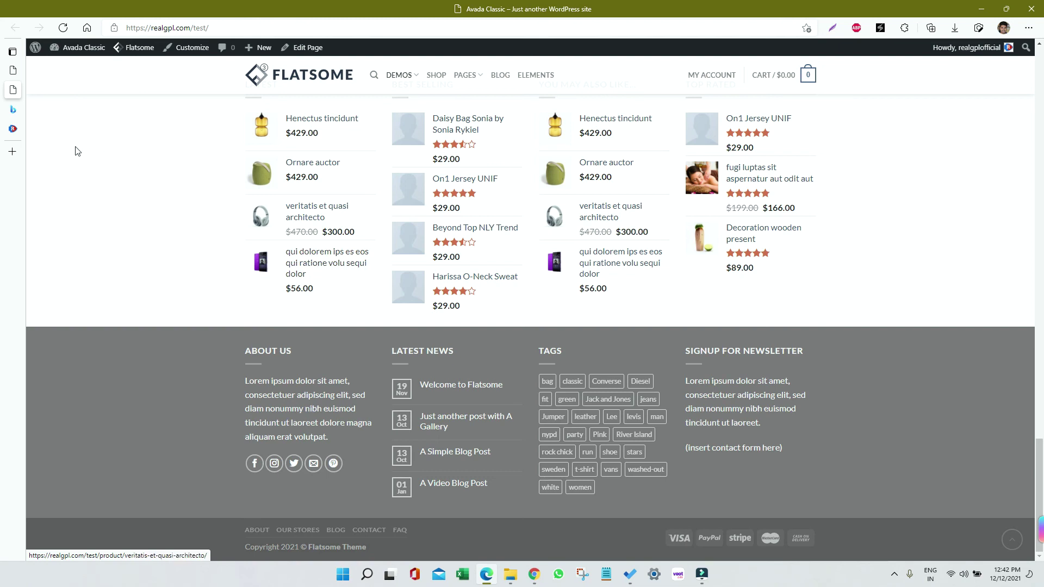
On RealGPL, open the Memberships > Lifetime Deals store showing Astra, OceanWP, Divi and GeneratePress deals.
left_click(16, 132)
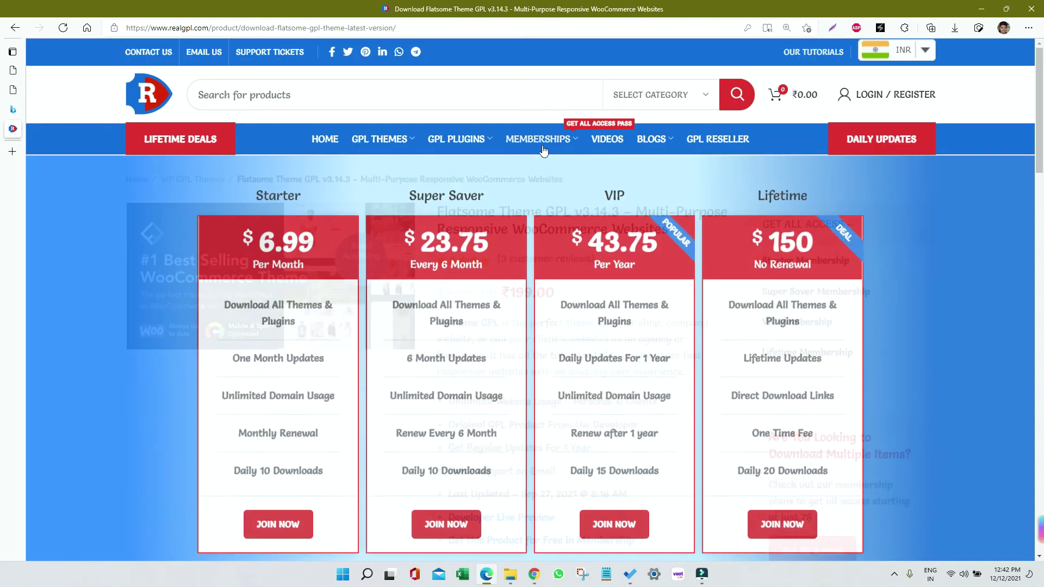
mouse_move(542, 142)
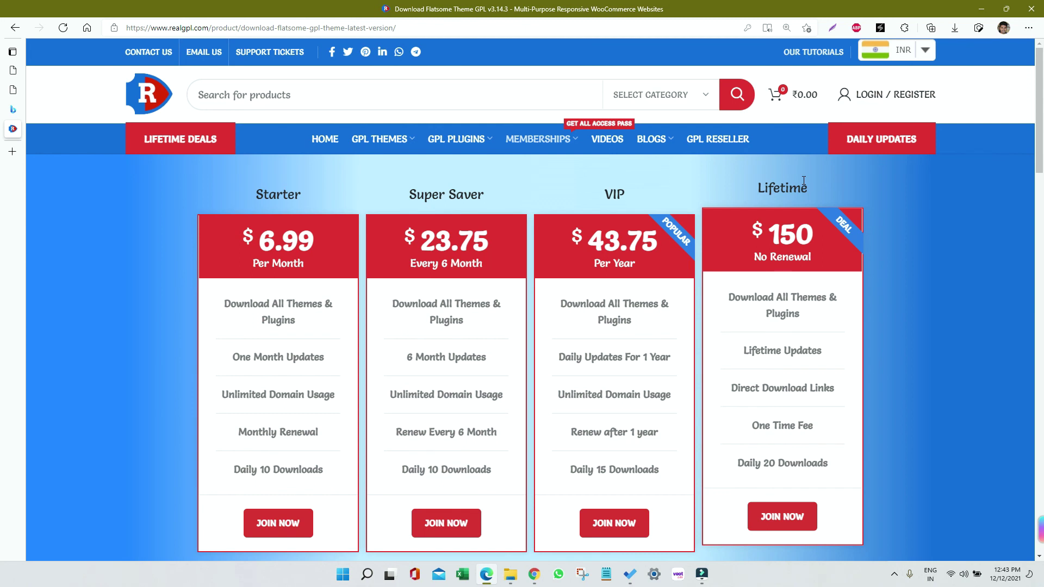
scroll(804, 181, "up", 10)
left_click(166, 151)
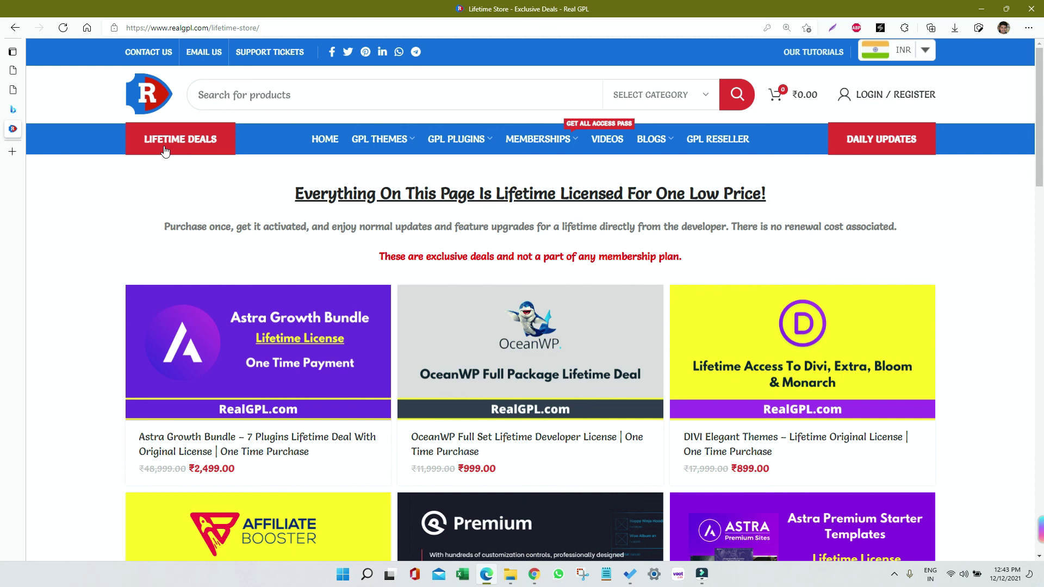
scroll(163, 151, "down", 5)
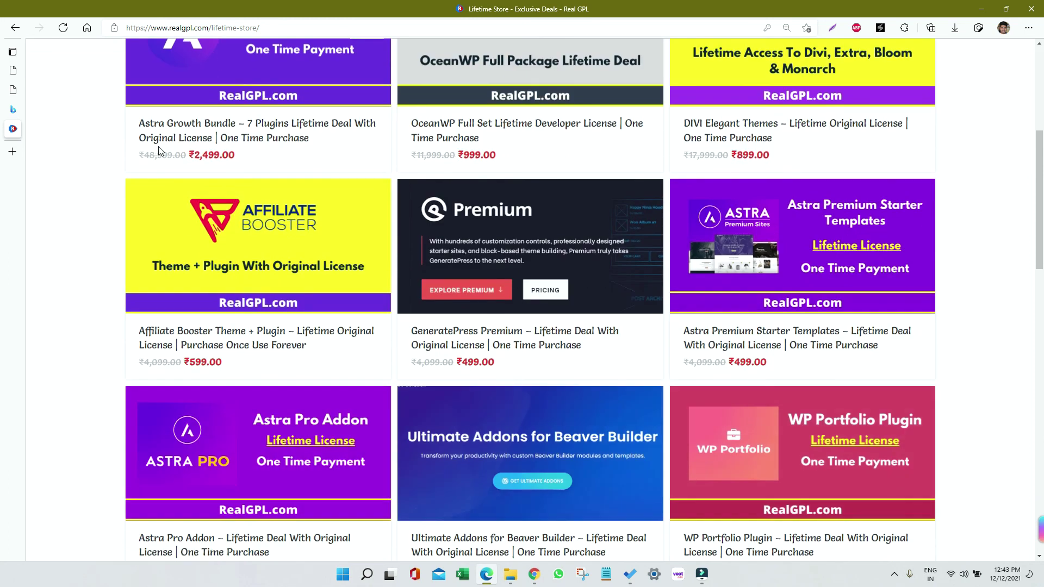